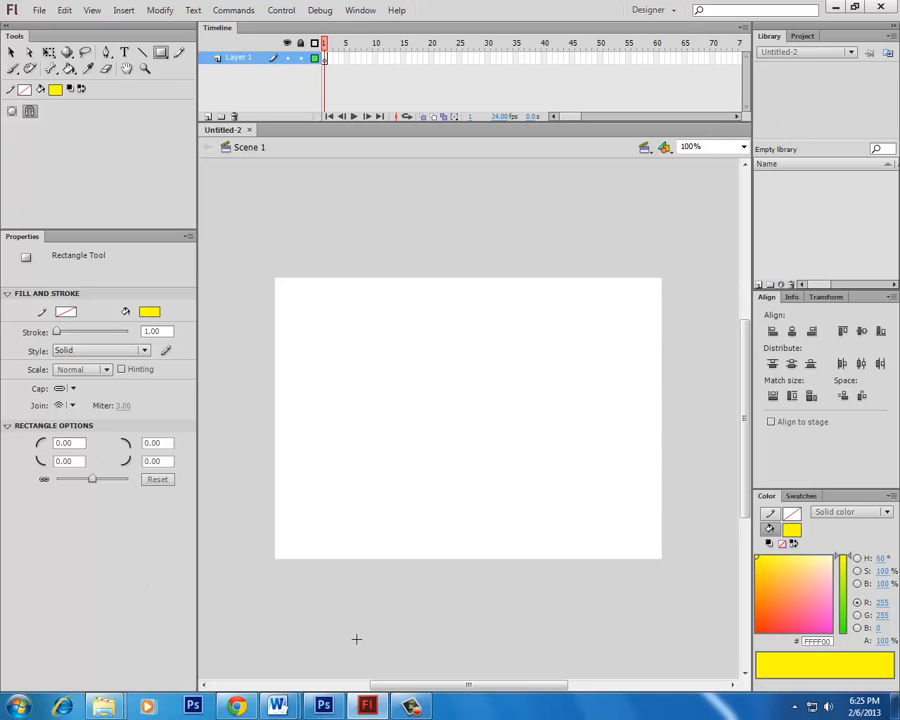
# Step: Import the Bentley-Continental_Supersports JPEG from the Desktop folder into the Untitled-2 document's library
pyautogui.click(836, 8)
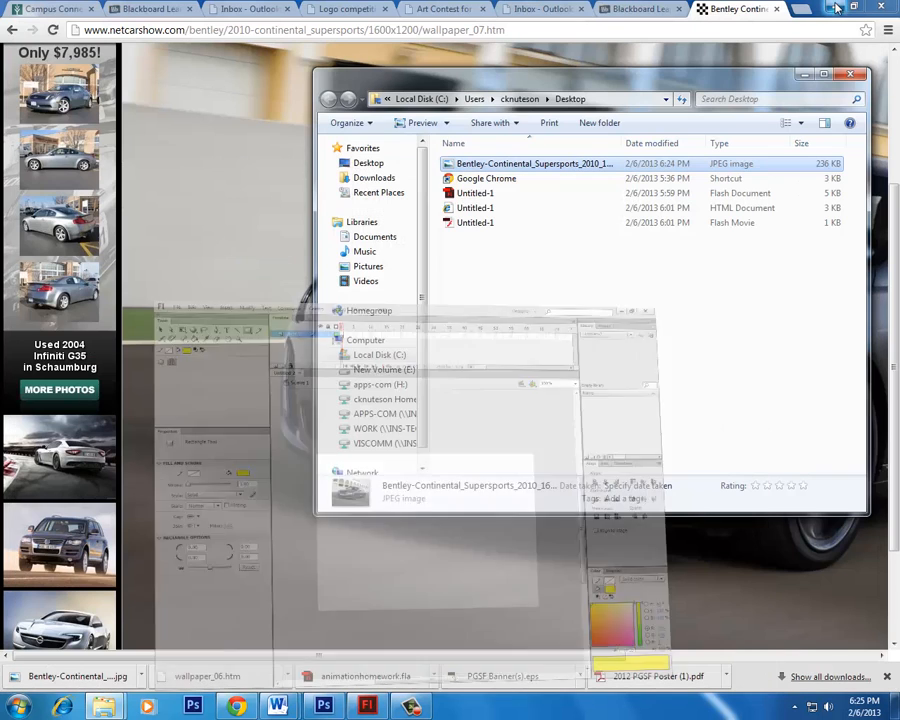
pyautogui.click(835, 10)
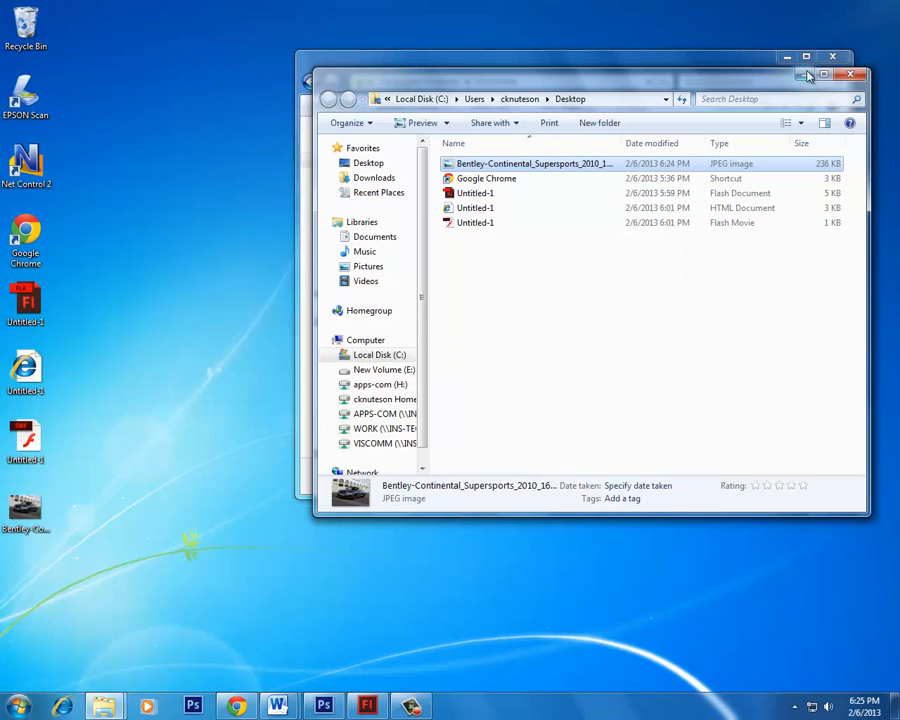
pyautogui.moveTo(587, 165); pyautogui.dragTo(815, 203)
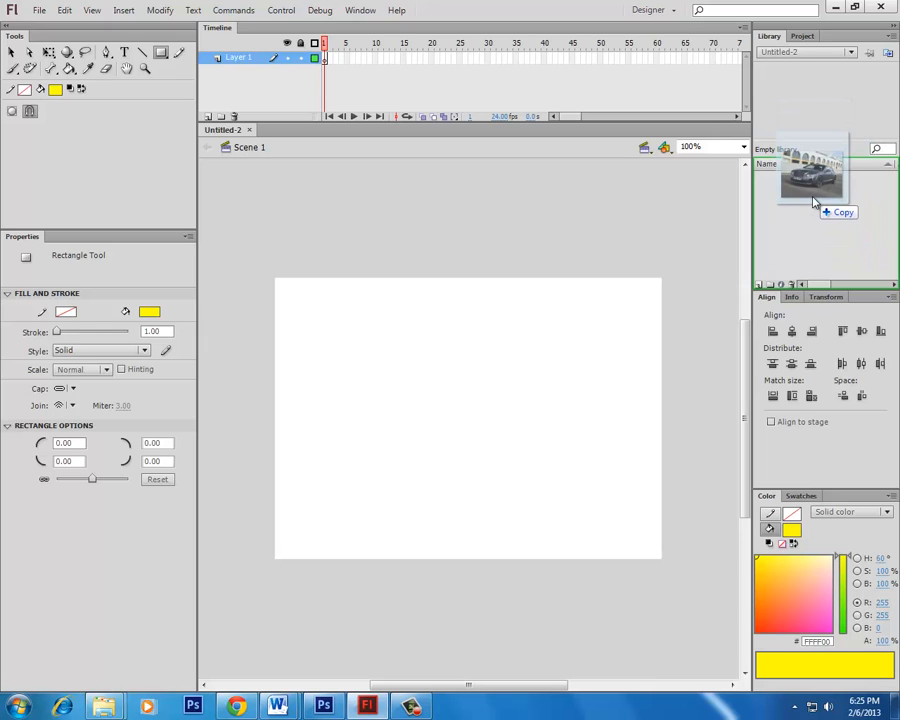
pyautogui.moveTo(815, 203); pyautogui.dragTo(815, 217)
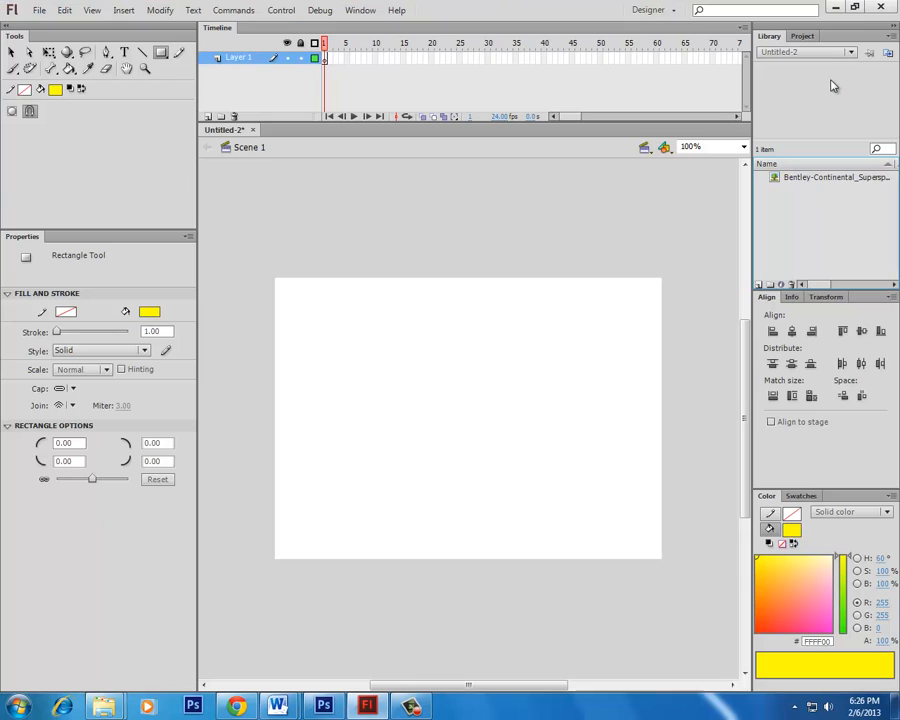
# Step: Place the Bentley-Continental bitmap from the library onto the stage in Layer 1
pyautogui.click(804, 169)
pyautogui.click(788, 179)
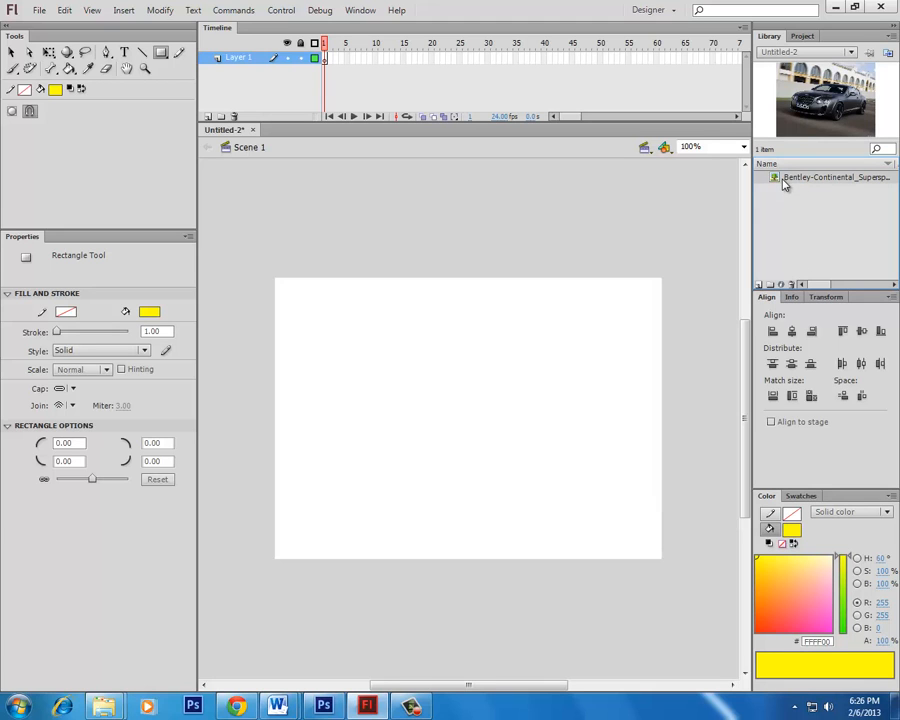
pyautogui.moveTo(487, 358); pyautogui.dragTo(430, 363)
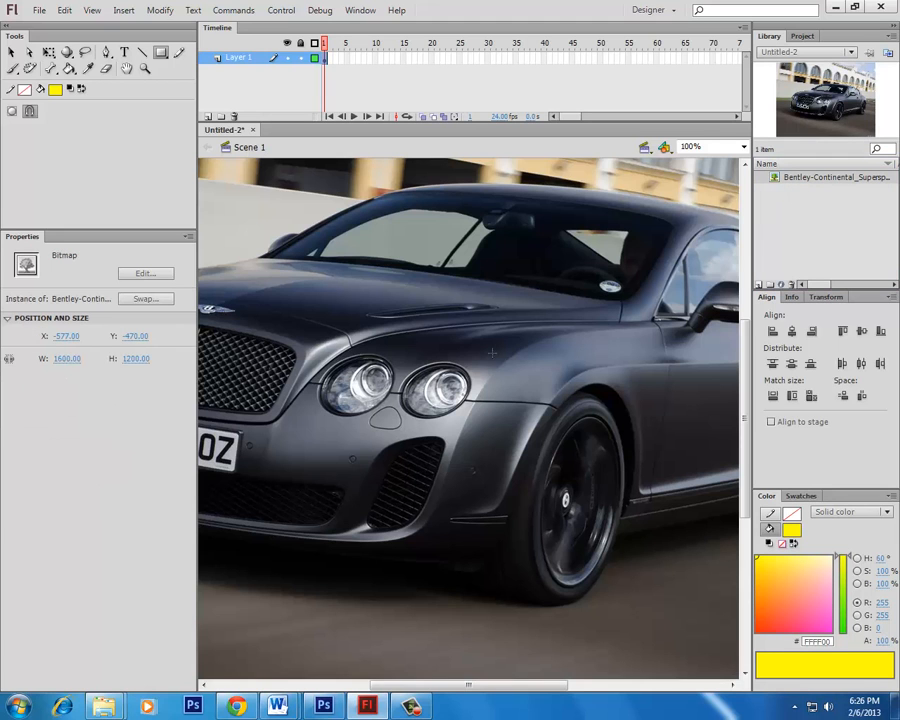
# Step: Try flipping and unevenly stretching the Bentley image with Free Transform, and undo the distortions
pyautogui.hotkey('ctrl', '-')
pyautogui.hotkey('ctrl', '-')
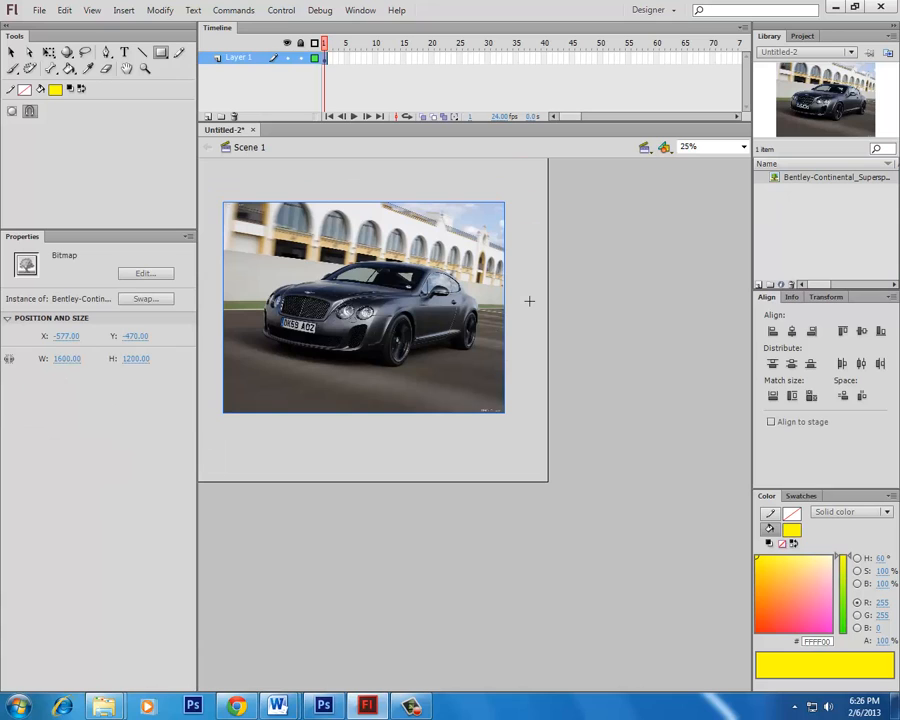
pyautogui.press('q')
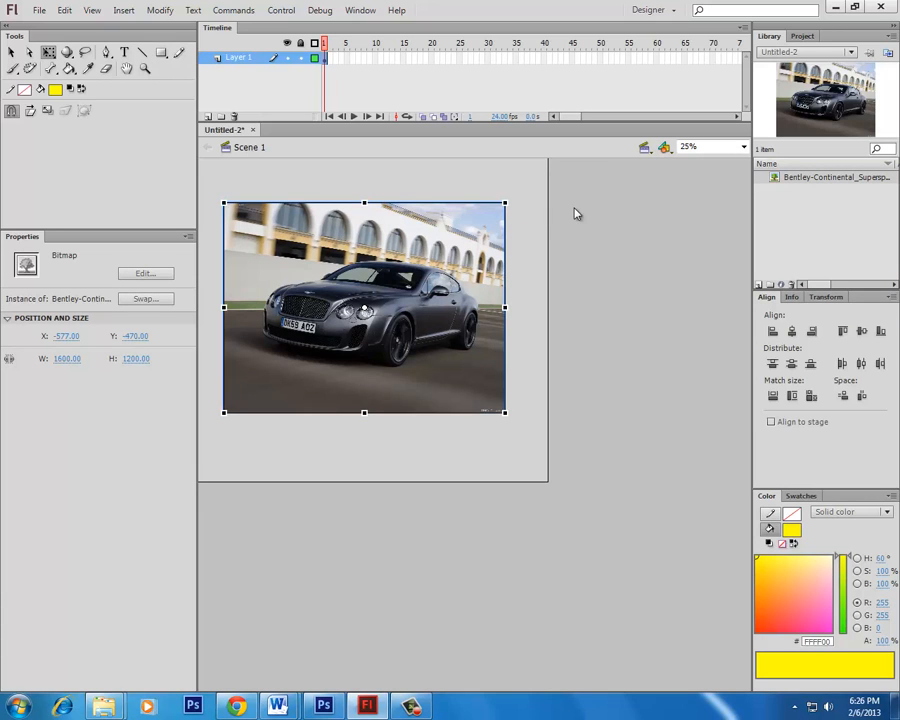
pyautogui.moveTo(505, 203); pyautogui.dragTo(384, 294)
pyautogui.moveTo(431, 271); pyautogui.dragTo(224, 221)
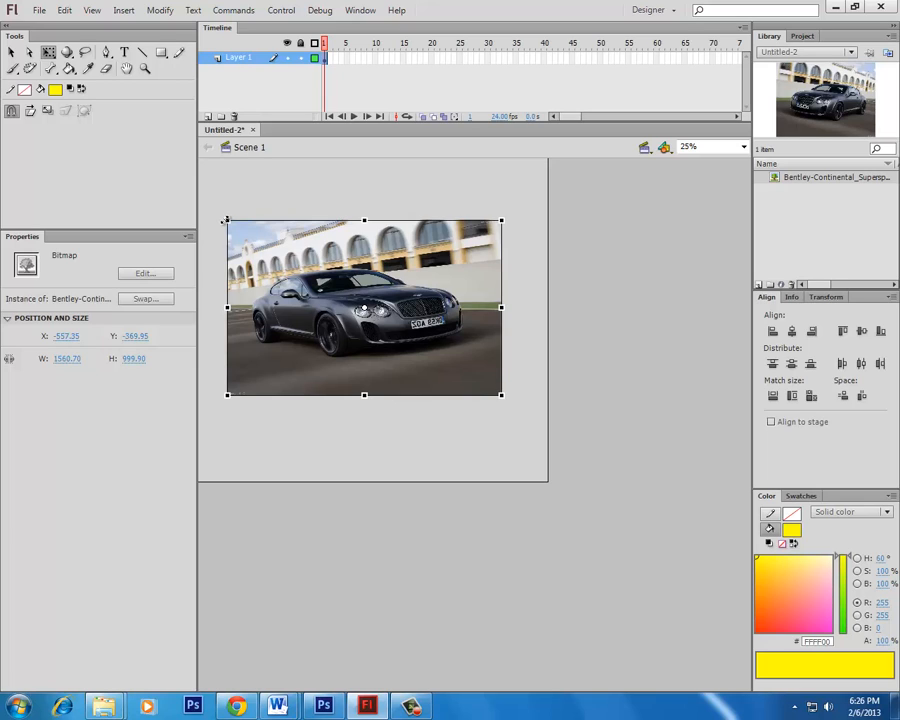
pyautogui.moveTo(226, 220); pyautogui.dragTo(297, 202)
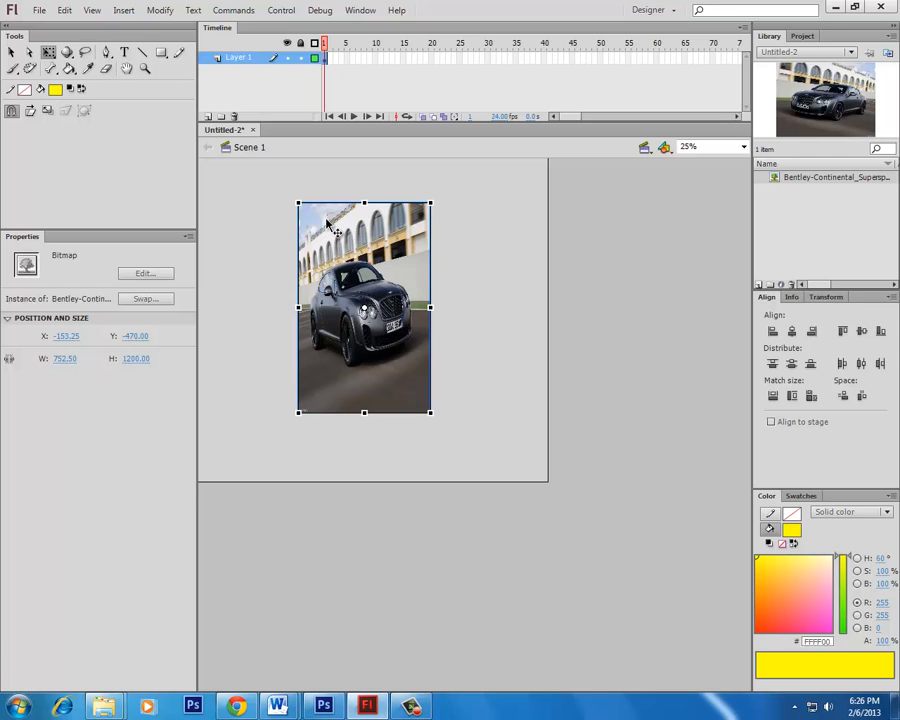
pyautogui.hotkey('ctrl', 'shift', 'z')
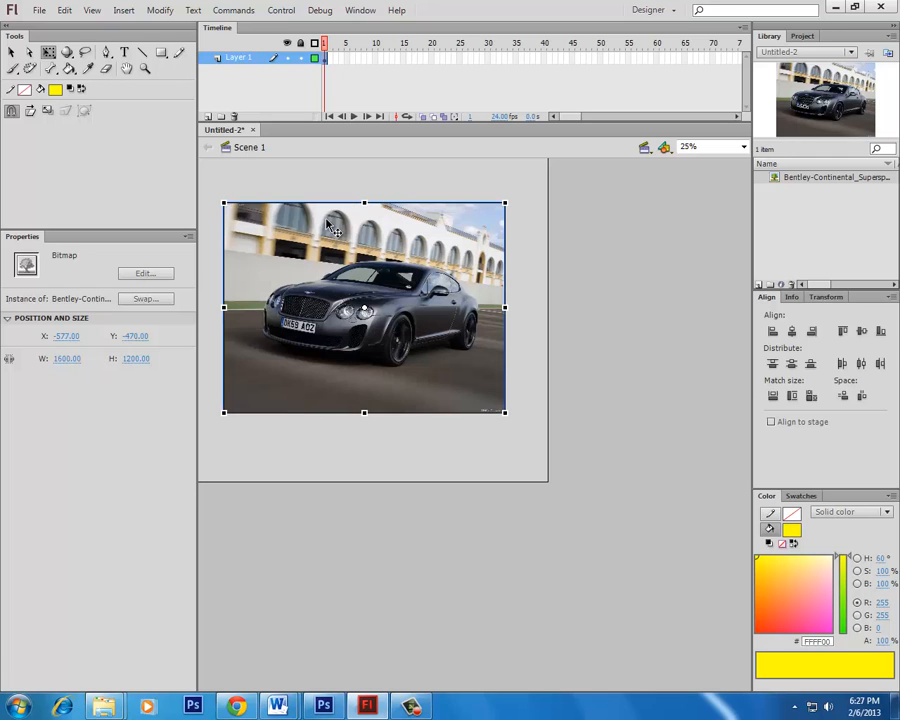
# Step: Scale the Bentley image down proportionally to about 198 × 149 px and move it to the stage's upper-left area
pyautogui.moveTo(507, 204); pyautogui.dragTo(458, 249)
pyautogui.hotkey('ctrl', '=')
pyautogui.hotkey('ctrl', '=')
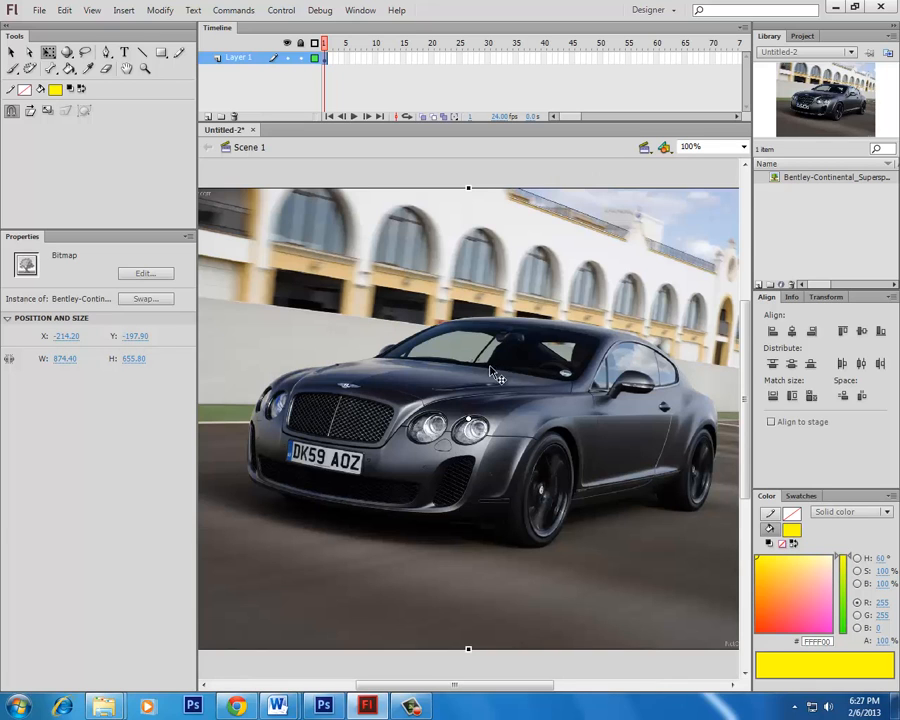
pyautogui.hotkey('ctrl', '-')
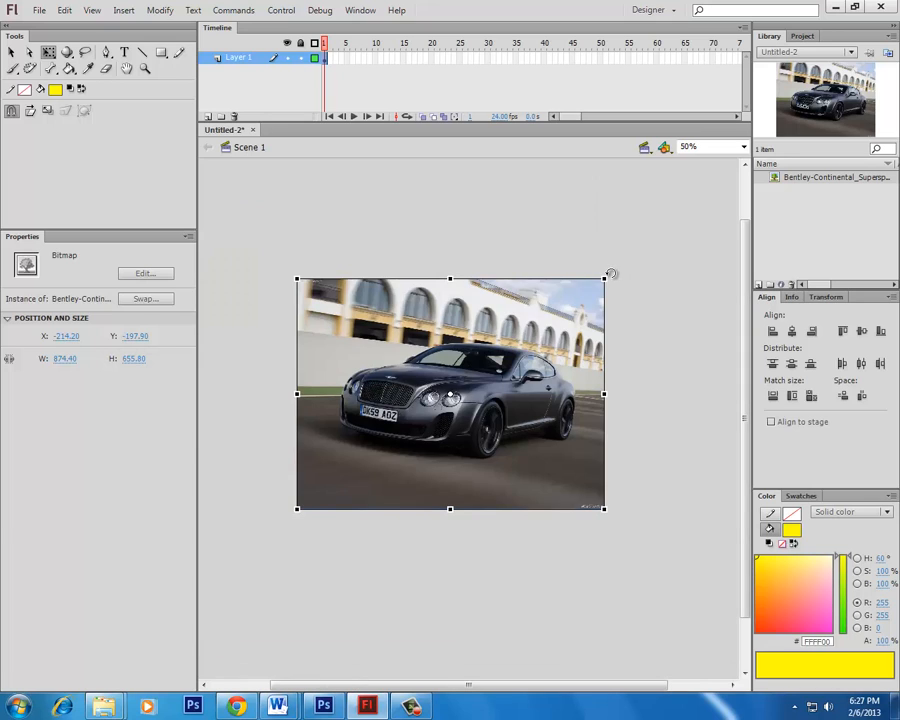
pyautogui.moveTo(604, 279); pyautogui.dragTo(484, 361)
pyautogui.moveTo(462, 389); pyautogui.dragTo(429, 378)
pyautogui.click(375, 268)
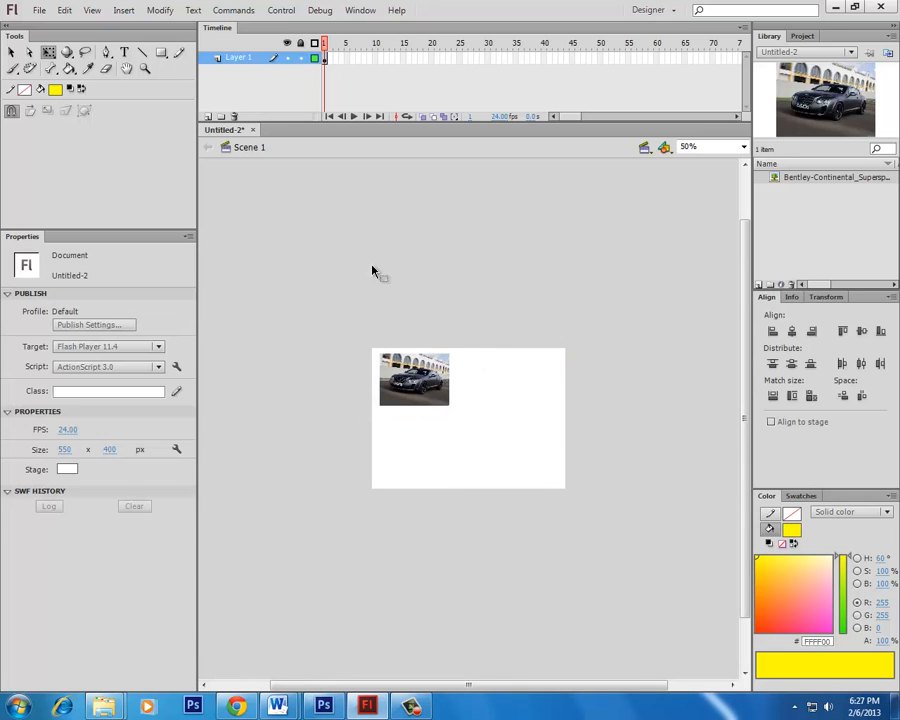
# Step: Draw a black (#000000) rectangle over the stage's right side and a thin black horizontal bar from its left edge across the stage
pyautogui.click(56, 88)
pyautogui.click(39, 86)
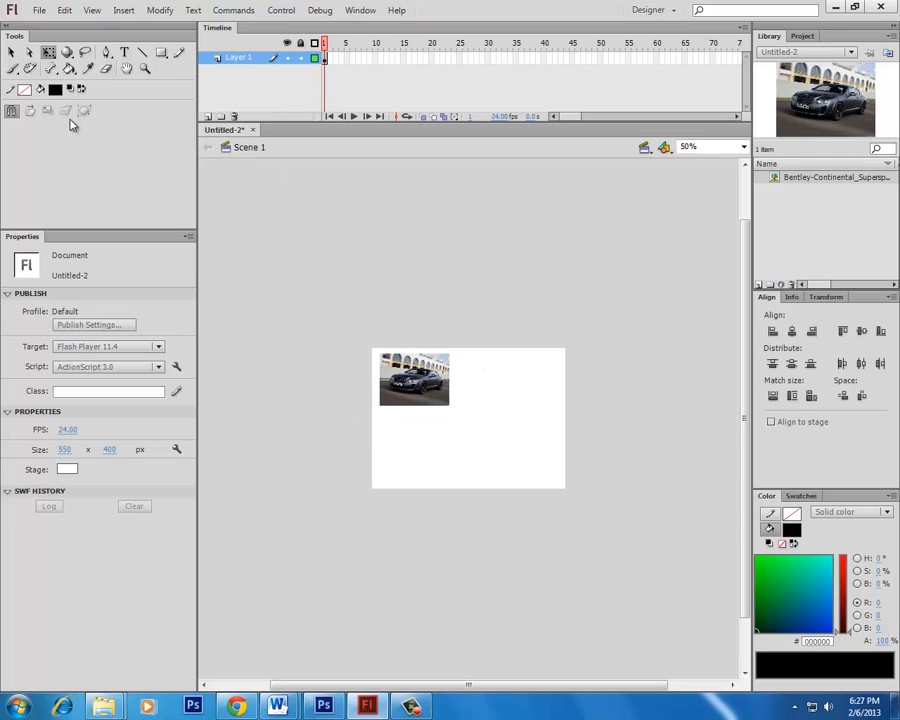
pyautogui.click(160, 52)
pyautogui.moveTo(505, 342); pyautogui.dragTo(565, 489)
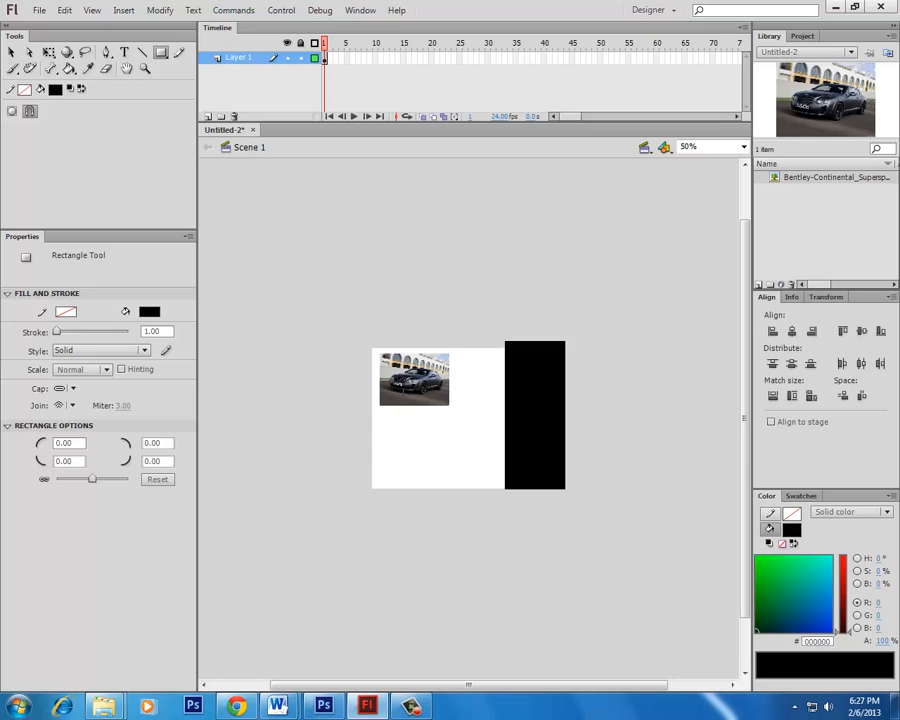
pyautogui.moveTo(371, 440); pyautogui.dragTo(504, 442)
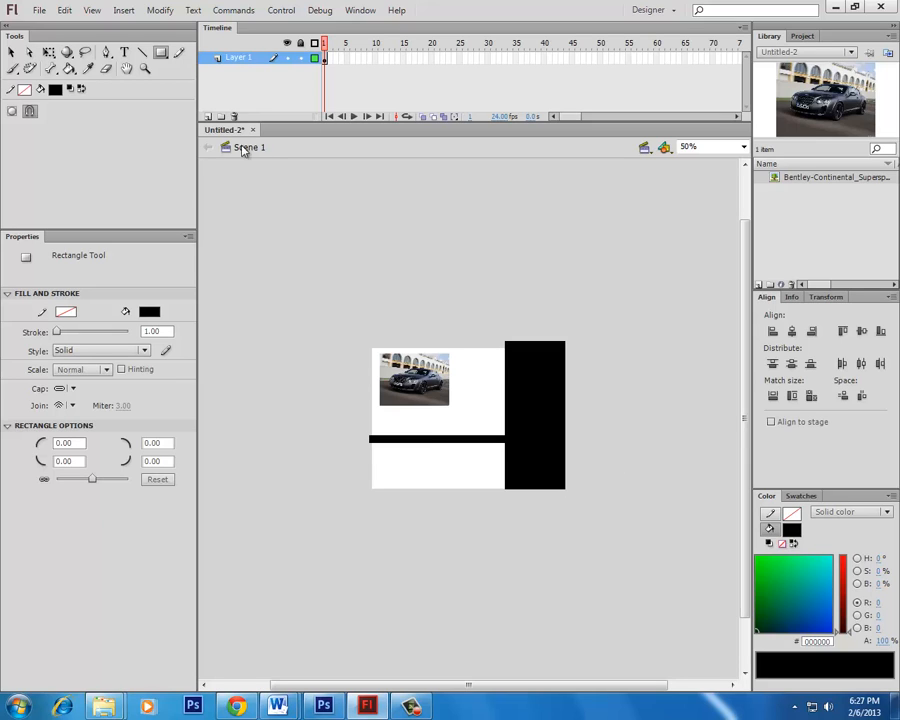
# Step: Move the Bentley image to about X 179.9, Y 99.7, against the inner corner of the two black bars
pyautogui.click(11, 52)
pyautogui.moveTo(437, 375); pyautogui.dragTo(456, 396)
pyautogui.hotkey('ctrl', '=')
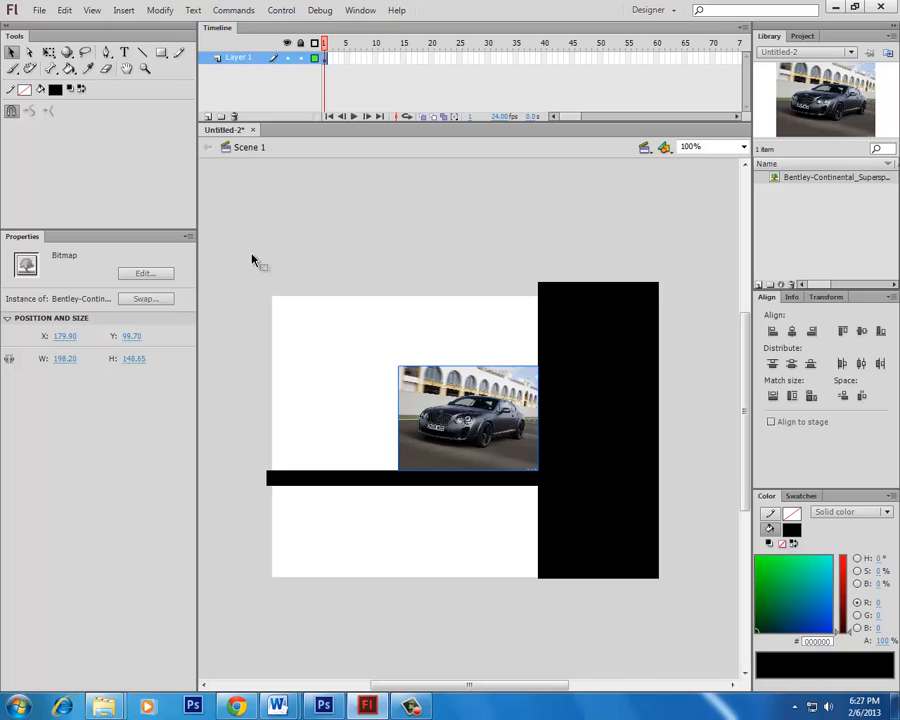
# Step: Select the car image and the black bars in turn with Free Transform to examine which pieces select together
pyautogui.press('q')
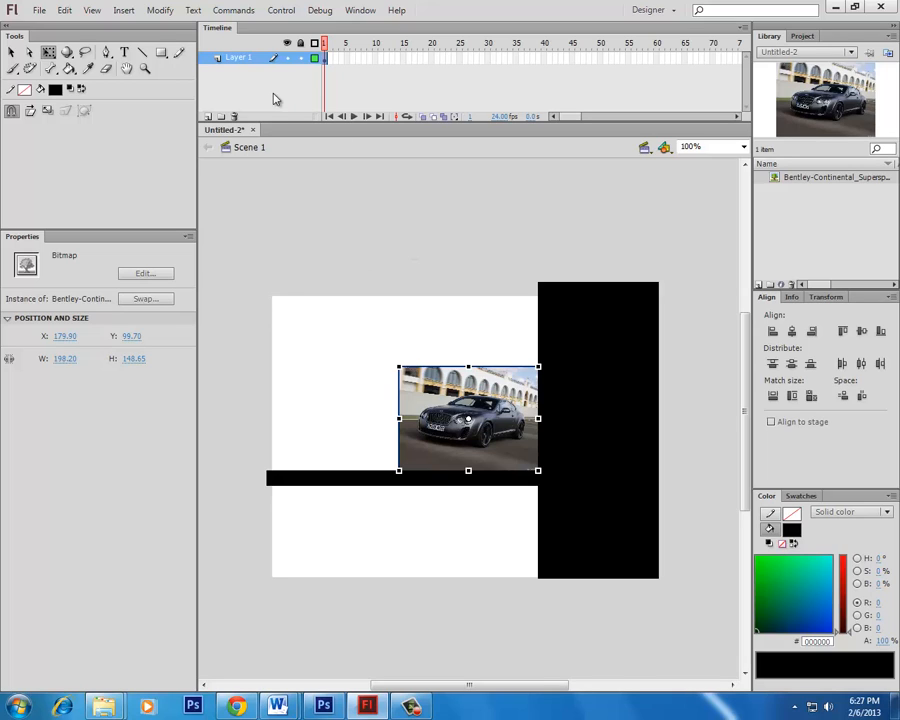
pyautogui.click(48, 55)
pyautogui.click(443, 325)
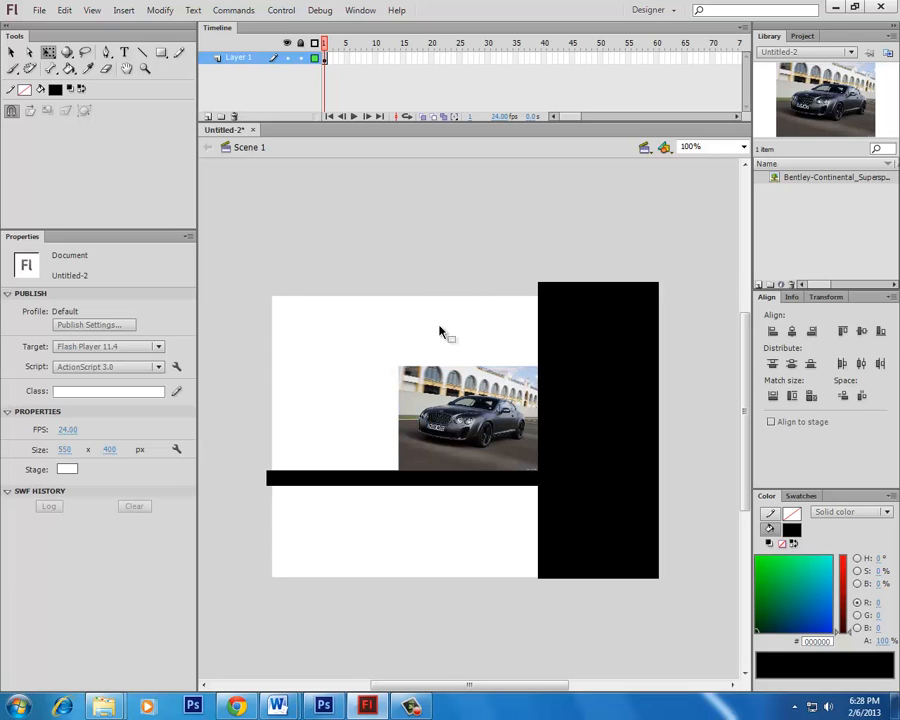
pyautogui.click(478, 412)
pyautogui.click(621, 378)
pyautogui.click(301, 243)
pyautogui.click(357, 482)
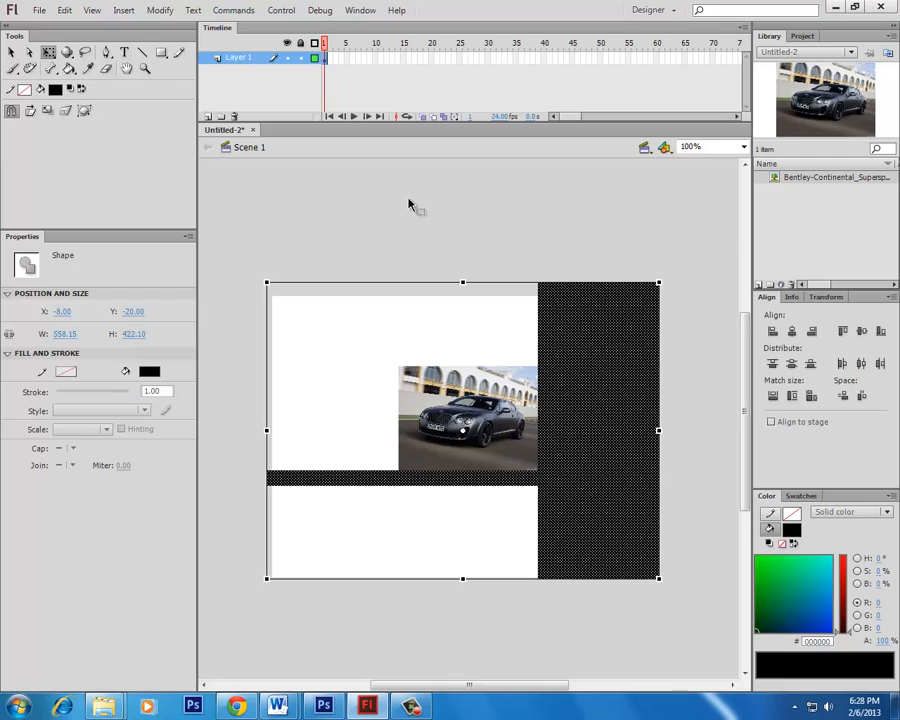
pyautogui.click(620, 245)
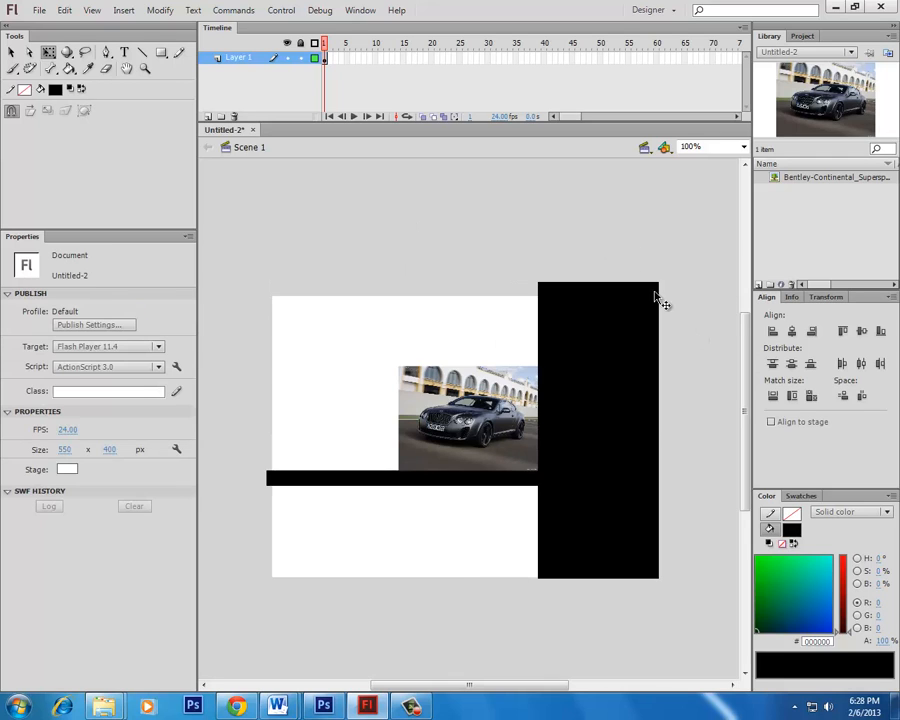
pyautogui.click(635, 315)
pyautogui.click(444, 247)
# Step: Move the Bentley image away from the black bars to about X 48.8, Y 49.6
pyautogui.moveTo(470, 409); pyautogui.dragTo(404, 381)
pyautogui.moveTo(452, 350); pyautogui.dragTo(545, 370)
pyautogui.click(476, 243)
pyautogui.moveTo(517, 414); pyautogui.dragTo(398, 387)
pyautogui.click(416, 304)
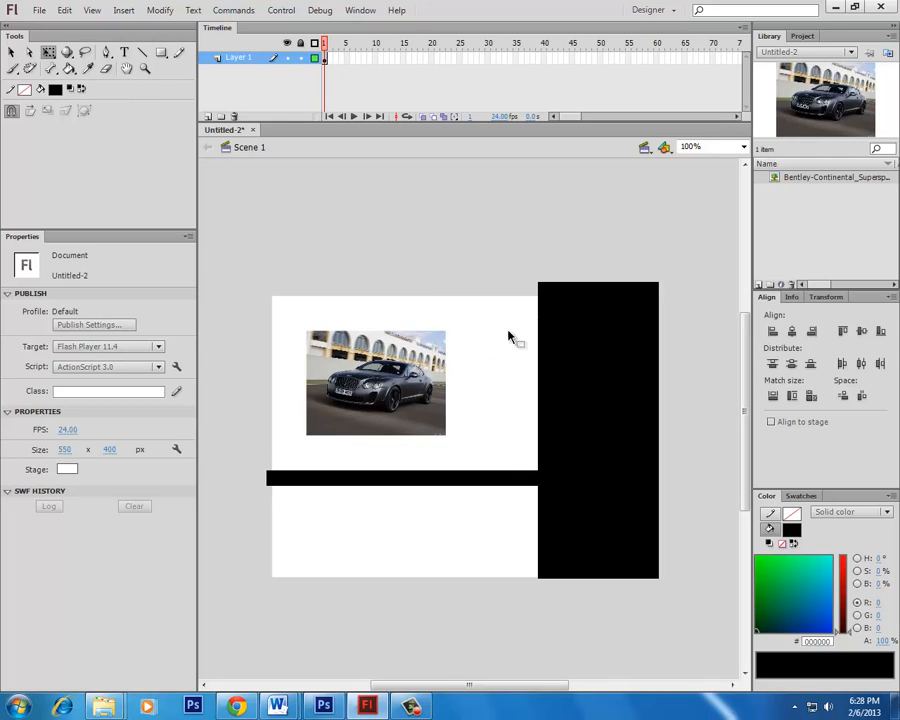
# Step: Cut the black bars from Layer 1 and paste them in place on a new layer, Layer 2
pyautogui.click(636, 383)
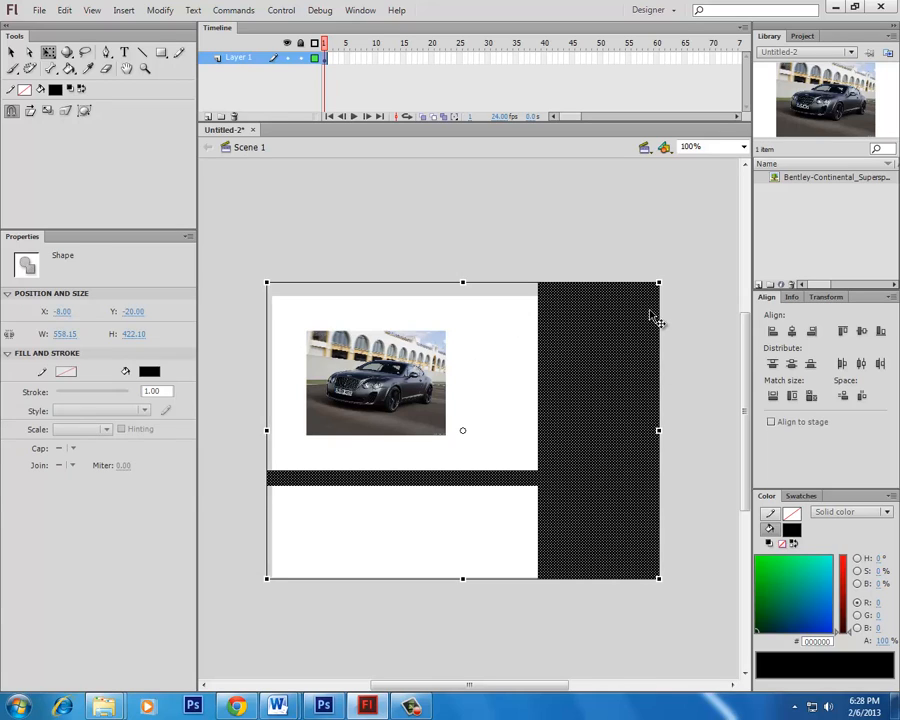
pyautogui.press('Delete')
pyautogui.click(207, 116)
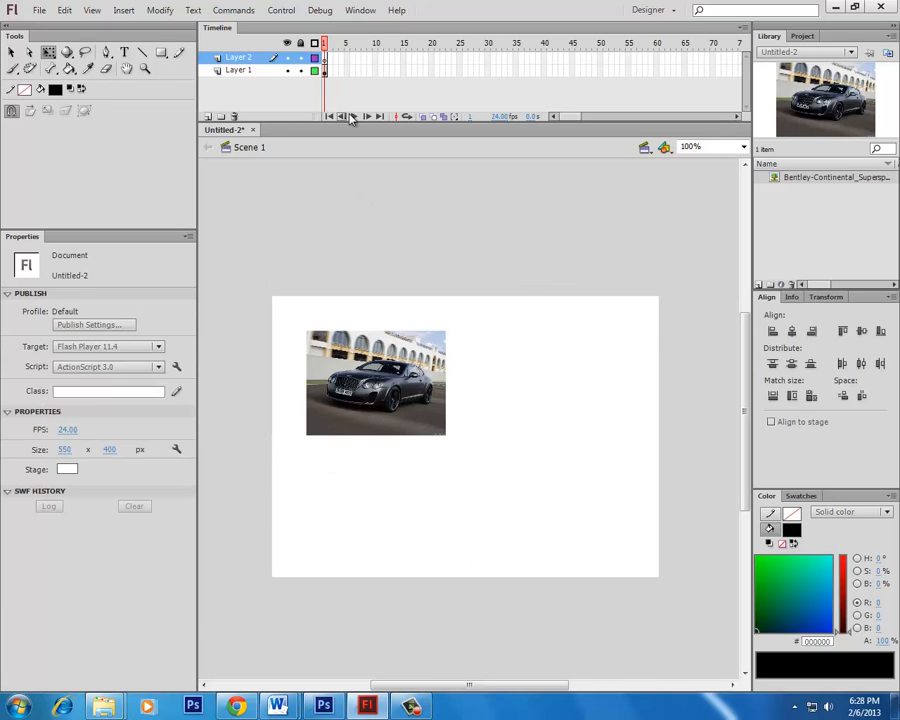
pyautogui.hotkey('ctrl', 'shift', 'v')
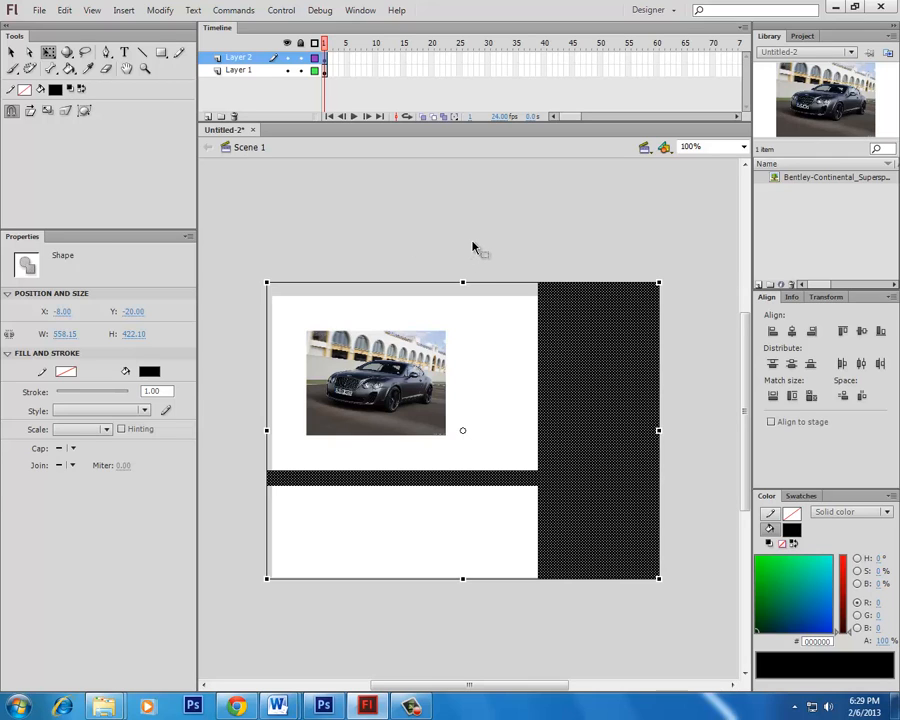
# Step: Try removing the black bars and pasting them without keeping their position, and undo back to the in-place paste
pyautogui.press('Delete')
pyautogui.hotkey('ctrl', 'z')
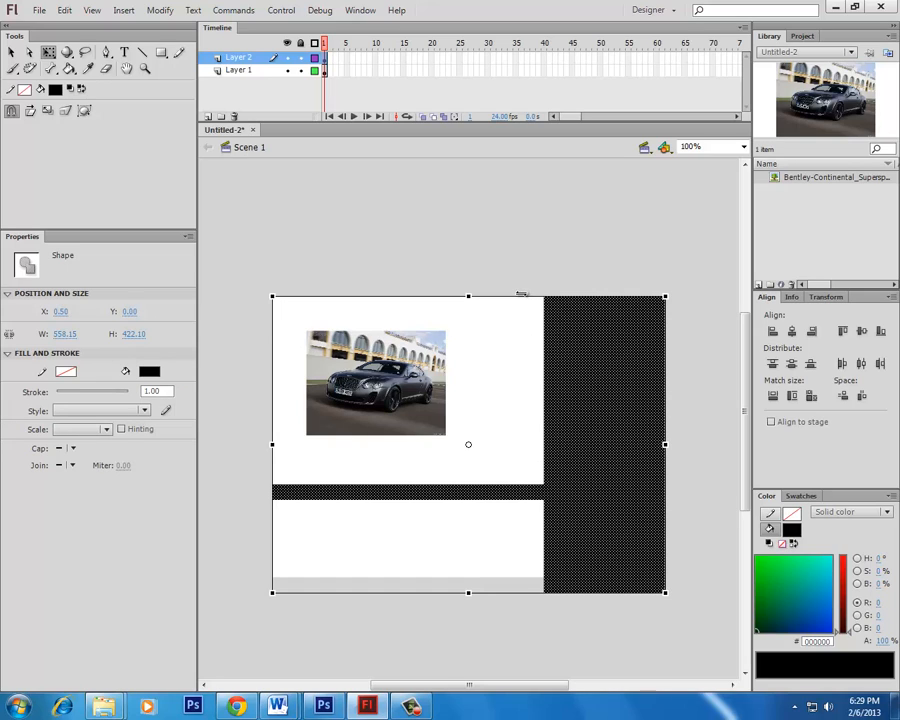
pyautogui.hotkey('ctrl', 'z')
pyautogui.hotkey('ctrl', 'z')
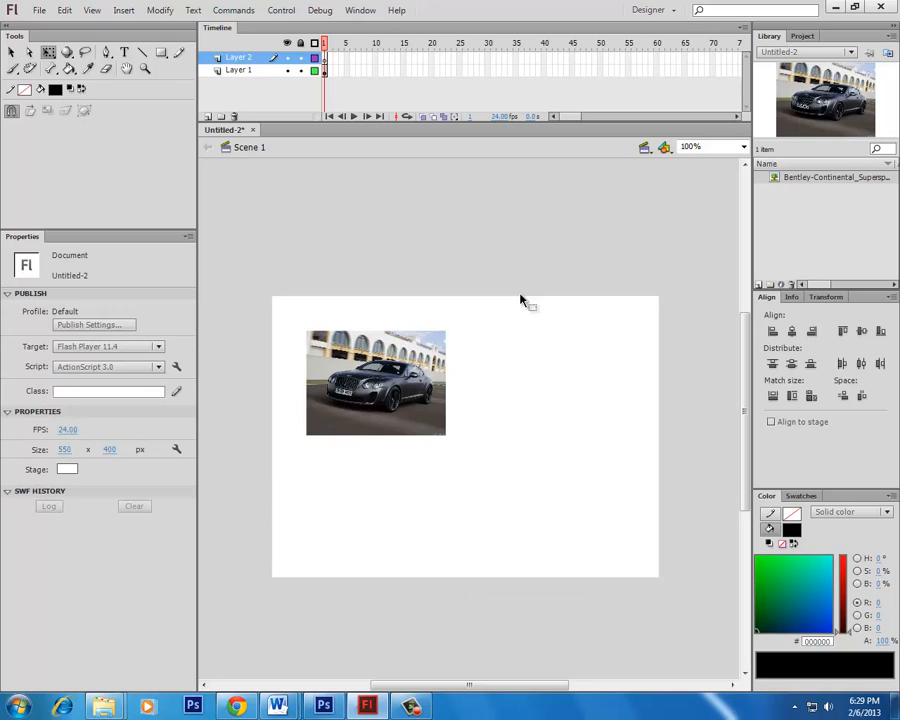
pyautogui.hotkey('ctrl', 'z')
pyautogui.click(519, 226)
# Step: Cut the Bentley image from Layer 1, try a centered paste of it, and remove the pasted copy
pyautogui.click(418, 426)
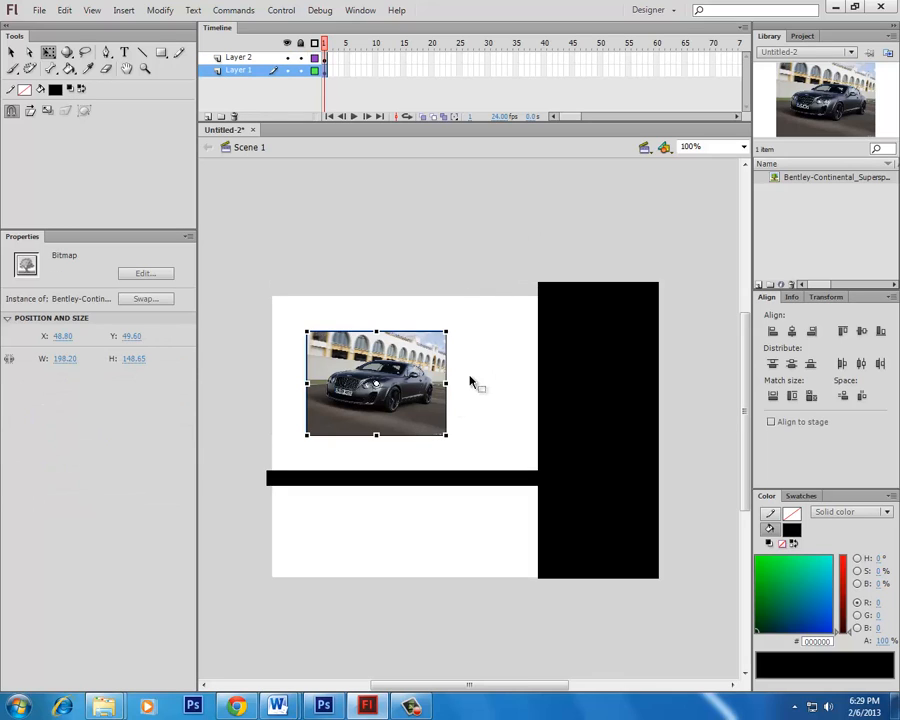
pyautogui.hotkey('ctrl', 'x')
pyautogui.hotkey('ctrl', 'v')
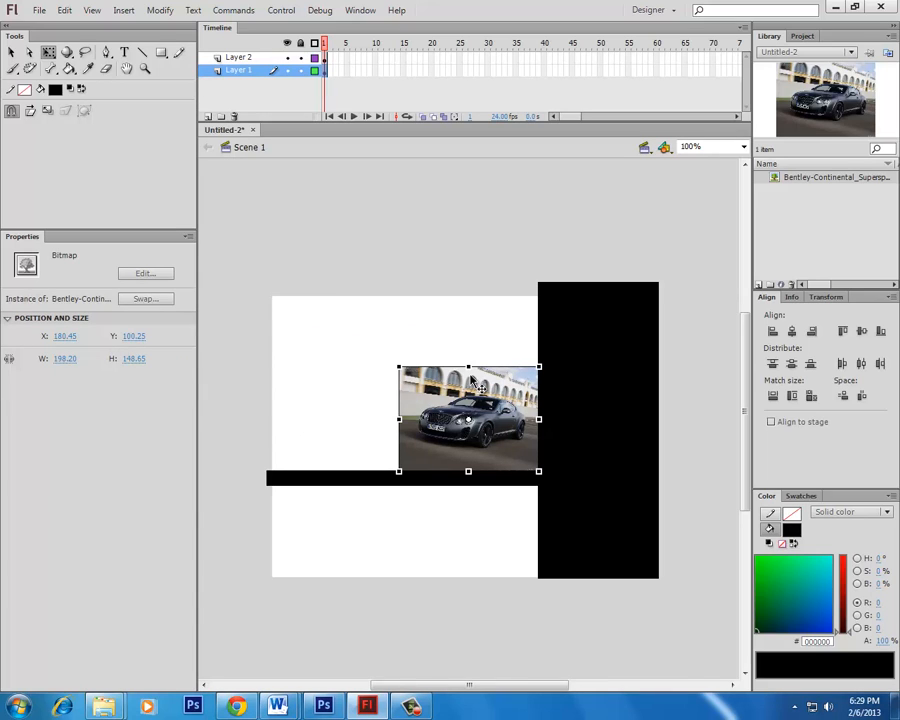
pyautogui.press('Delete')
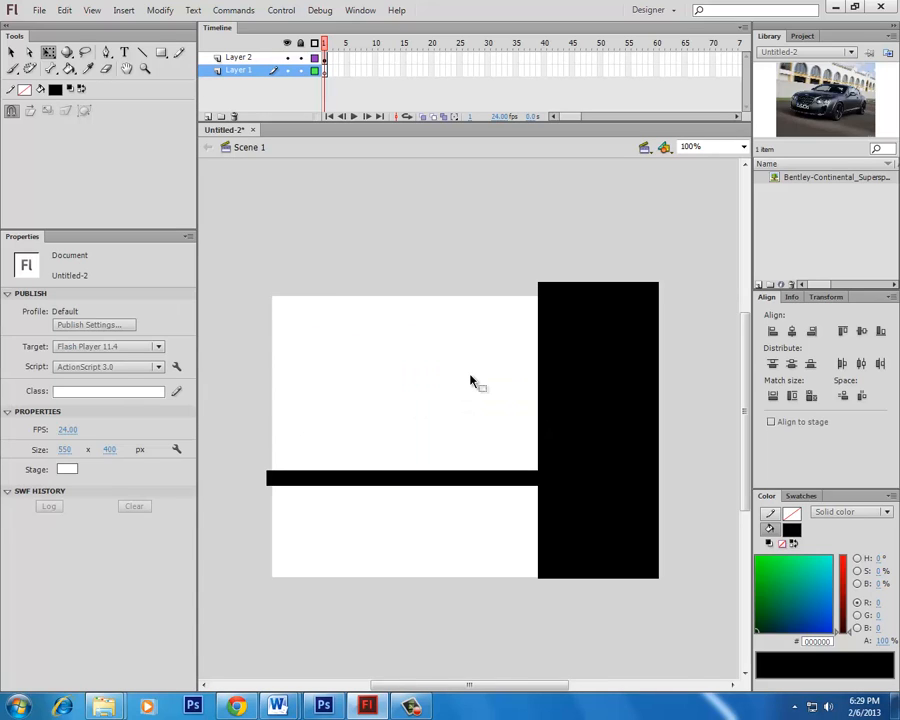
# Step: Move Layer 2 below Layer 1 and paste the Bentley image in place on frame 1 of Layer 1
pyautogui.moveTo(240, 57); pyautogui.dragTo(300, 80)
pyautogui.click(358, 231)
pyautogui.click(337, 58)
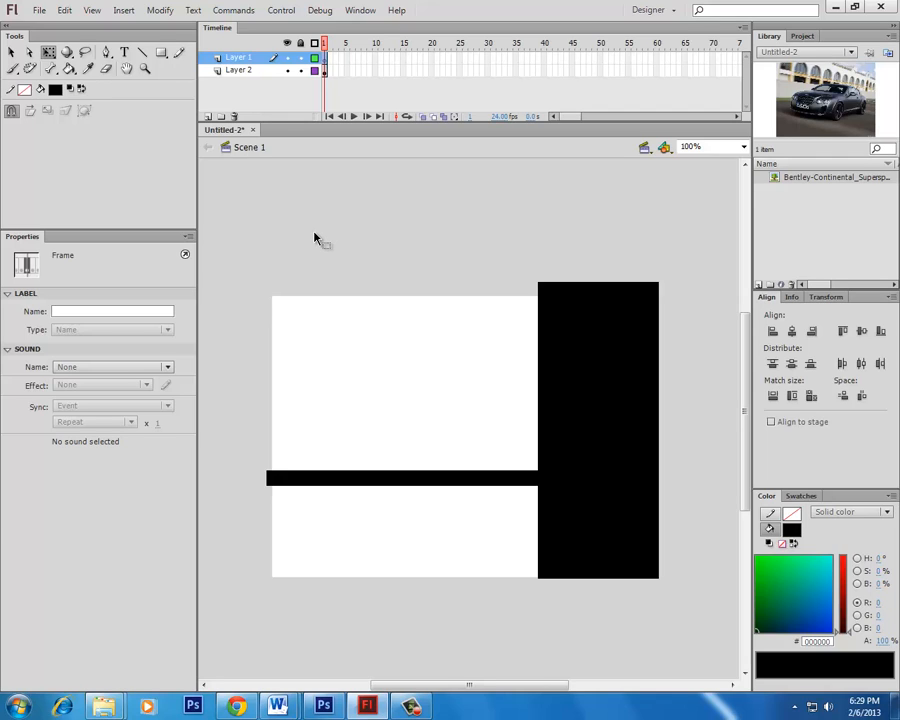
pyautogui.hotkey('ctrl', 'shift', 'v')
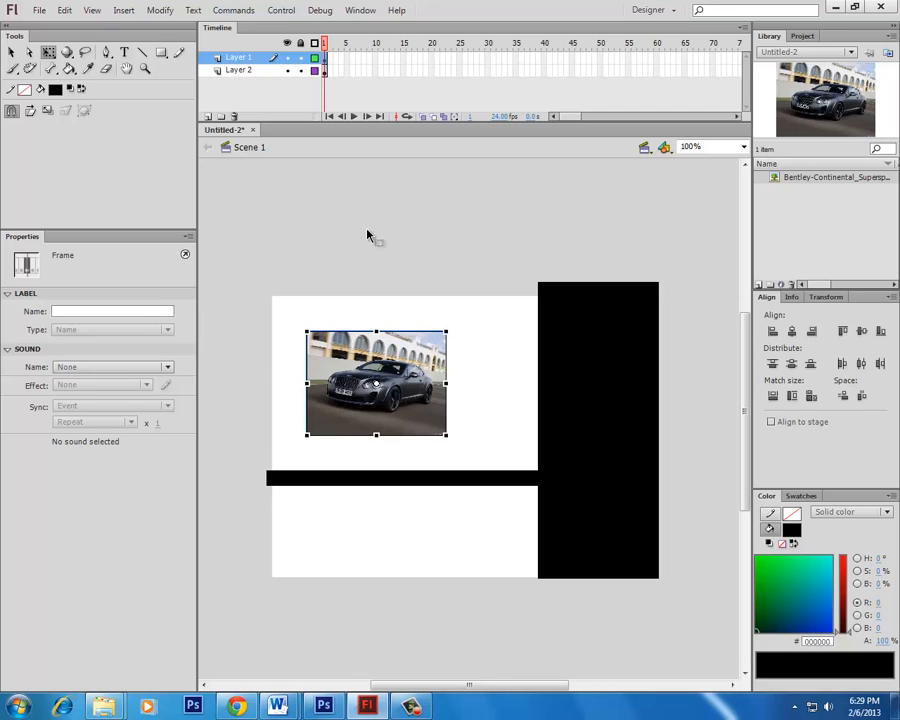
pyautogui.click(505, 300)
pyautogui.click(435, 340)
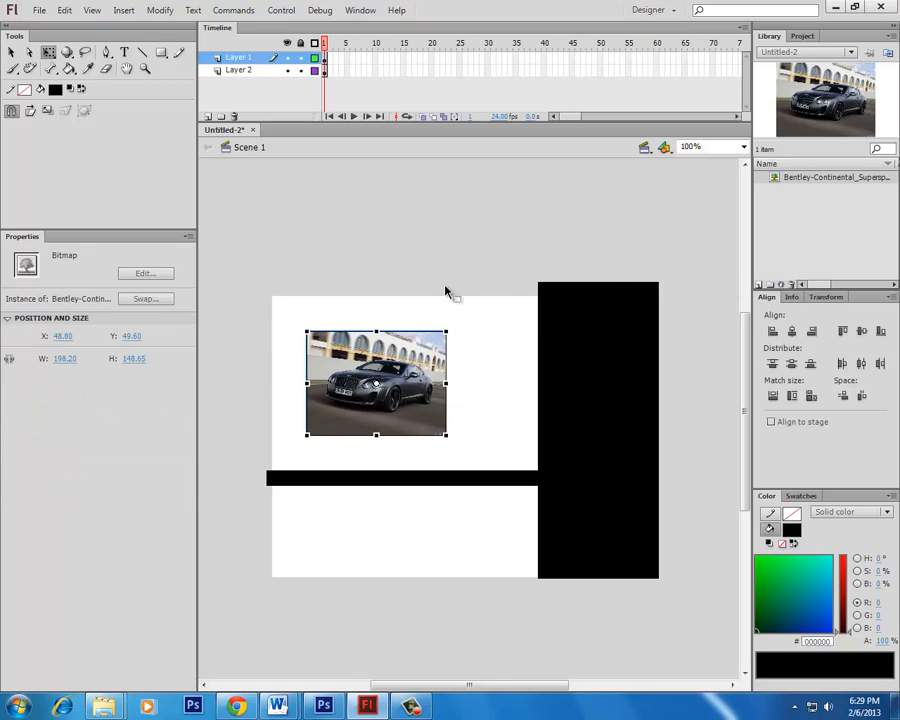
pyautogui.click(418, 325)
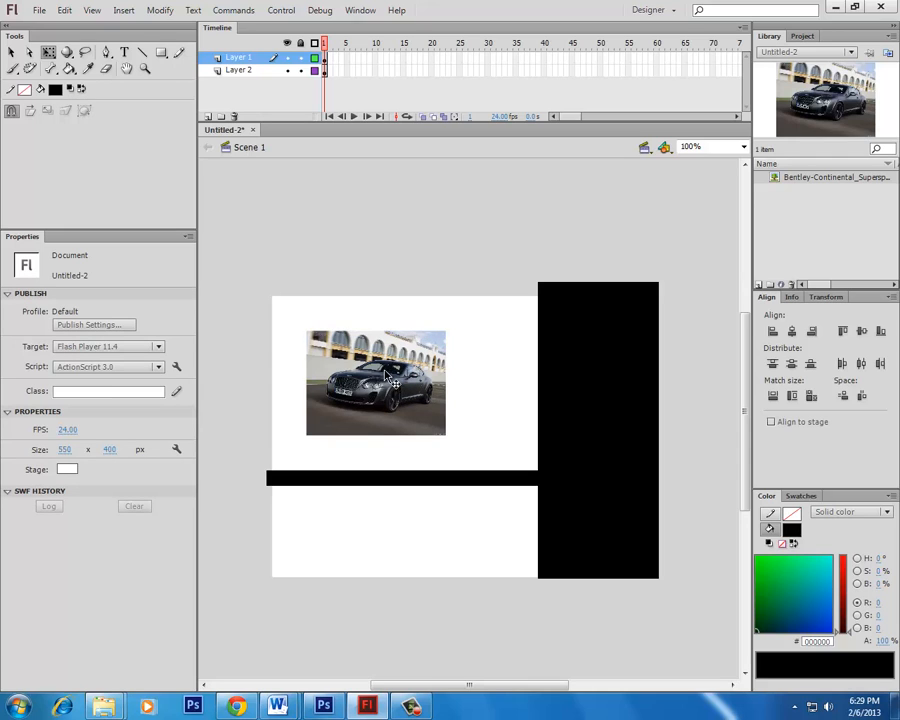
# Step: Move the Bentley image into the corner between the two black bars and enlarge it proportionally to about 244 x 183 px
pyautogui.moveTo(387, 384); pyautogui.dragTo(475, 411)
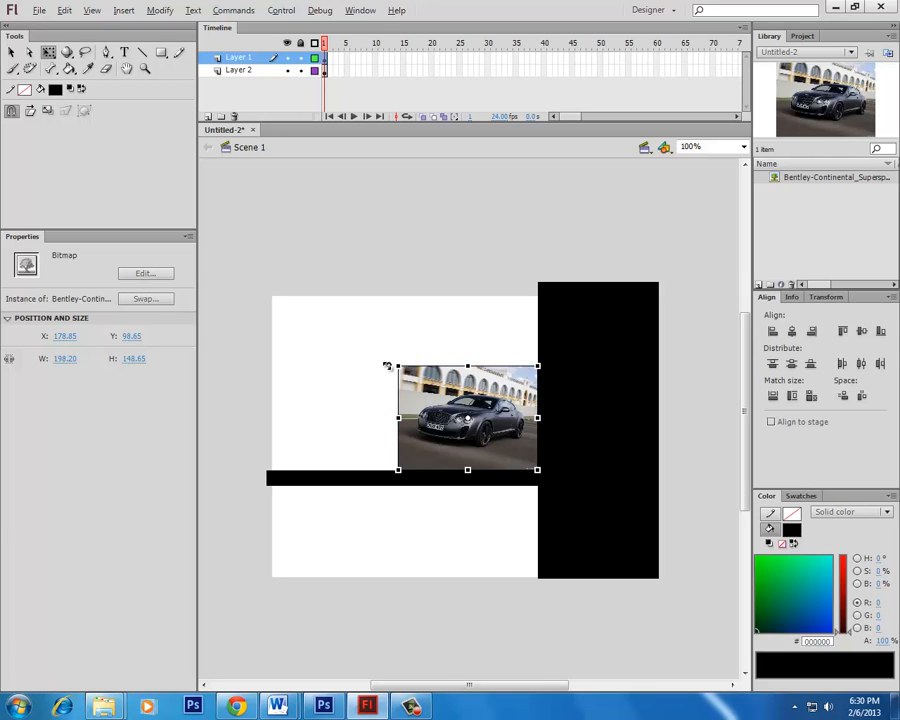
pyautogui.moveTo(397, 365); pyautogui.dragTo(285, 350)
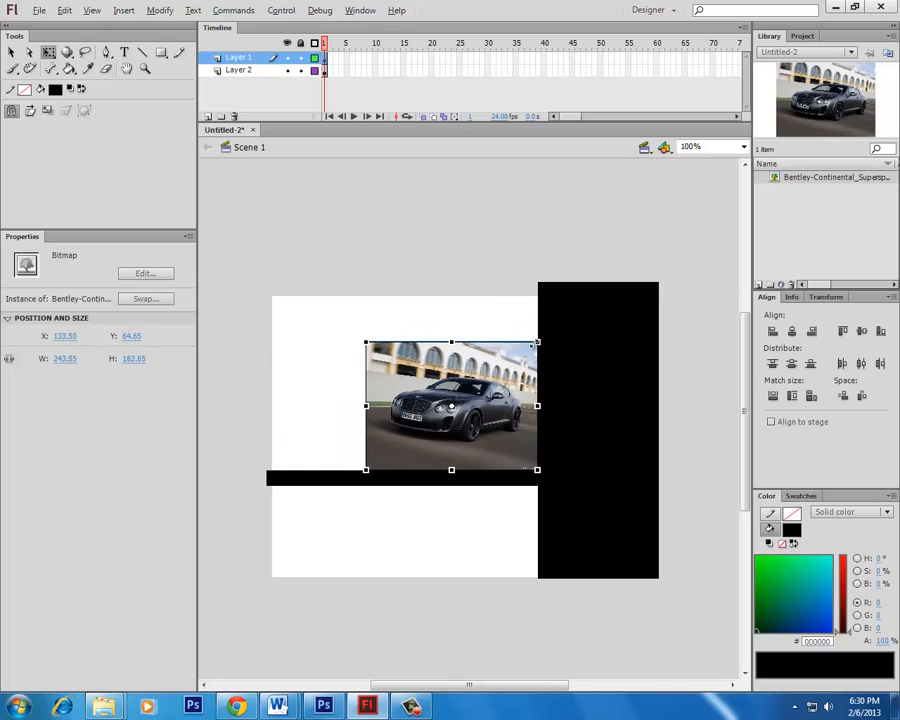
# Step: Try stretching the Bentley image upward to a height of about 350 px, and undo the stretch
pyautogui.moveTo(537, 342); pyautogui.dragTo(562, 340)
pyautogui.moveTo(453, 344); pyautogui.dragTo(456, 224)
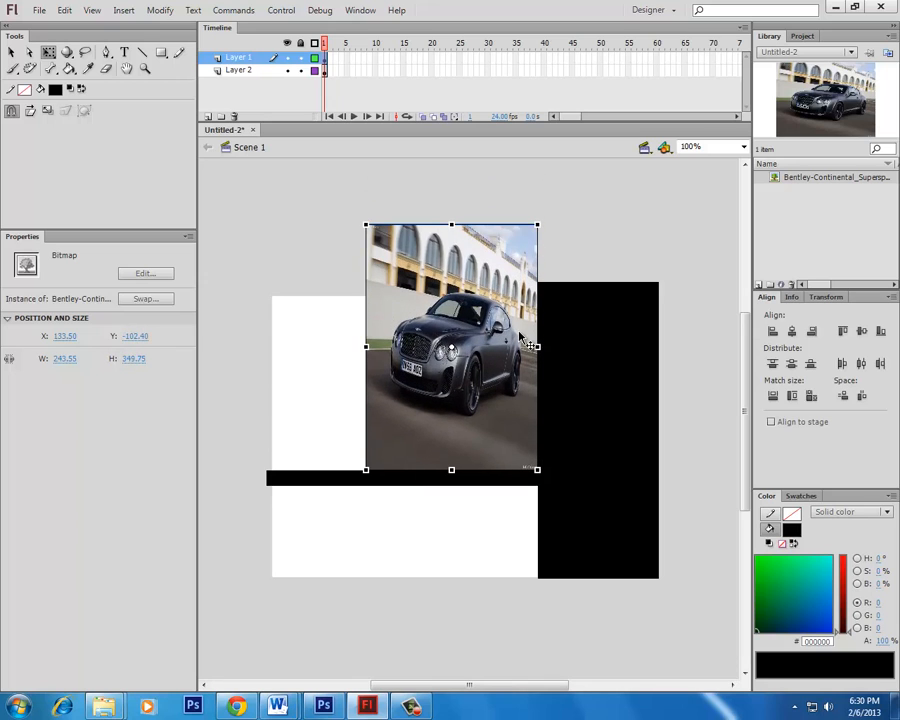
pyautogui.hotkey('ctrl', 'z')
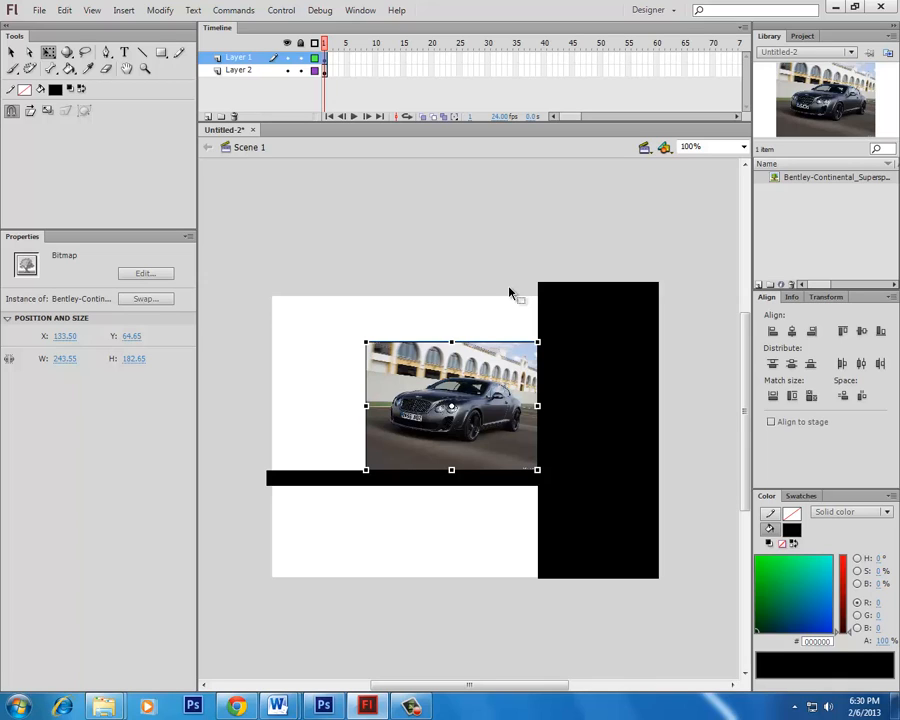
# Step: Insert frames so that both Layer 1 and Layer 2 extend to frame 40
pyautogui.click(545, 70)
pyautogui.rightClick(545, 68)
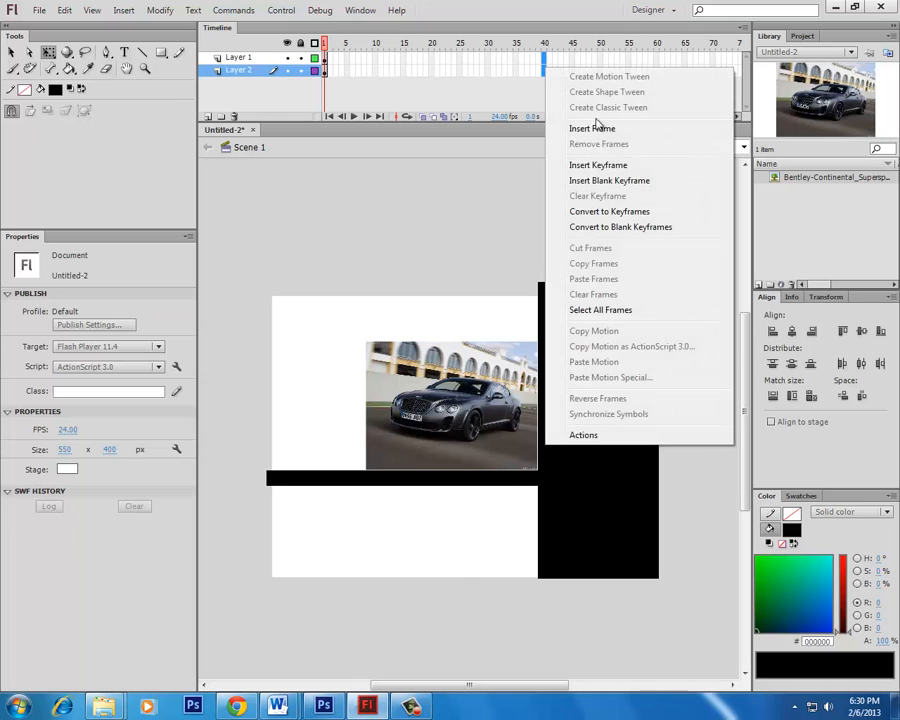
pyautogui.click(597, 128)
pyautogui.click(568, 254)
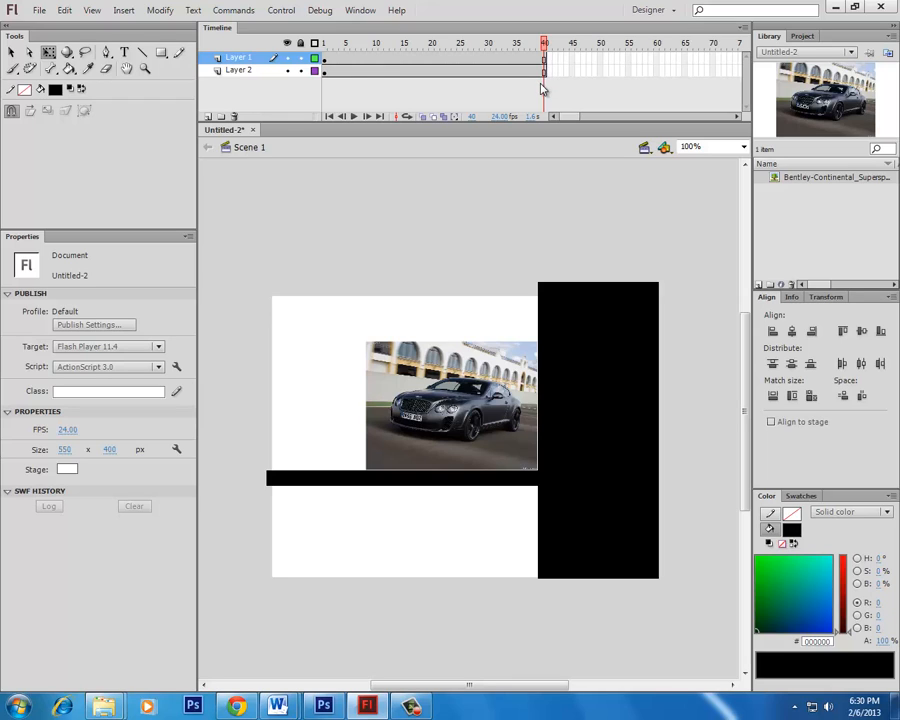
# Step: Create a motion tween for the Bentley image on Layer 1 starting at frame 1, converting the image to a symbol
pyautogui.moveTo(542, 44); pyautogui.dragTo(326, 44)
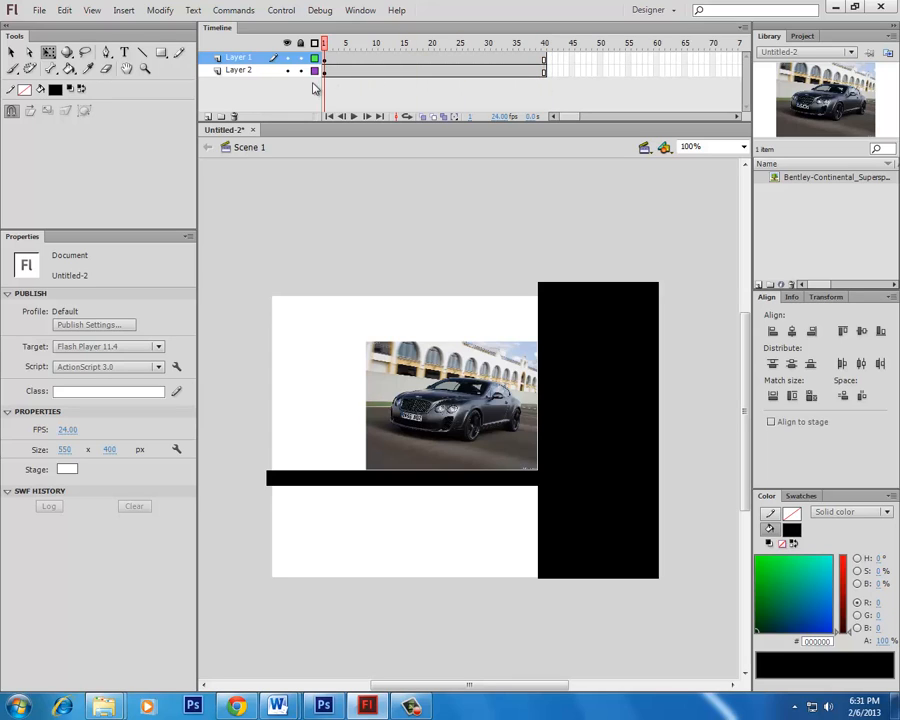
pyautogui.click(323, 57)
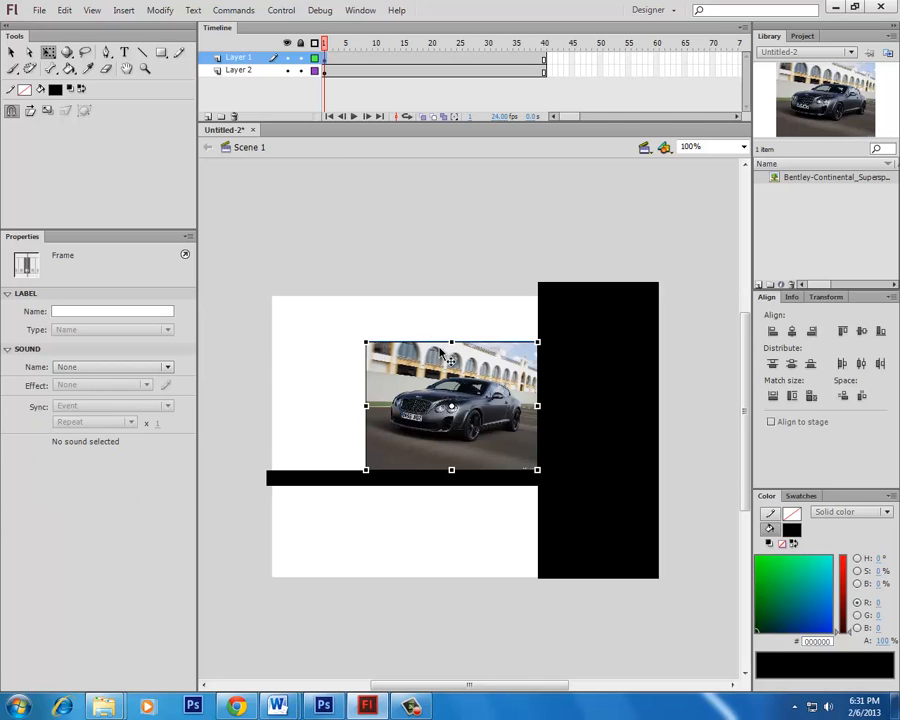
pyautogui.click(502, 253)
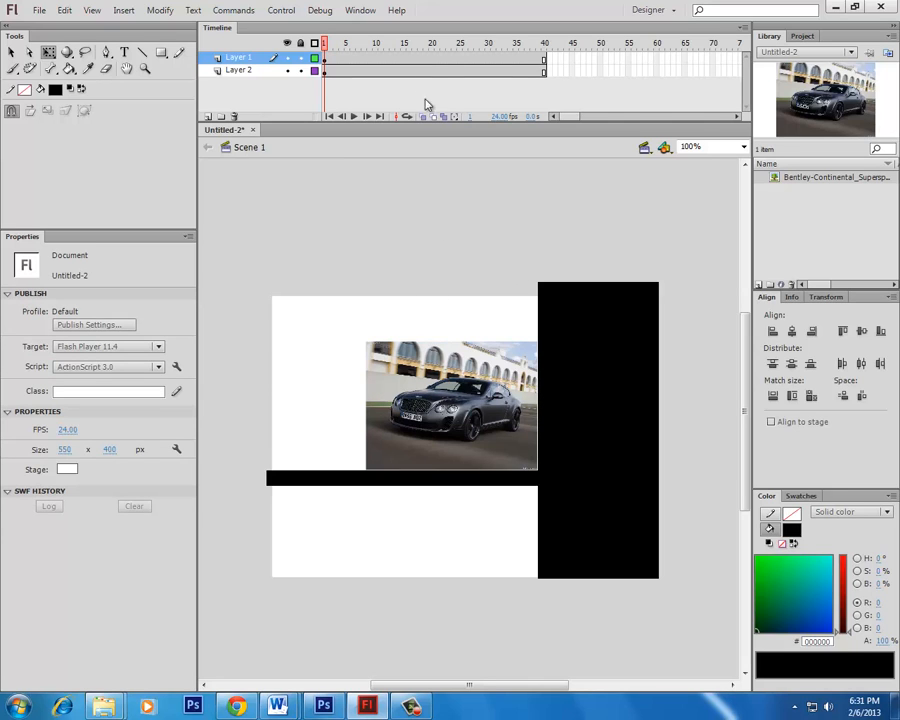
pyautogui.click(478, 402)
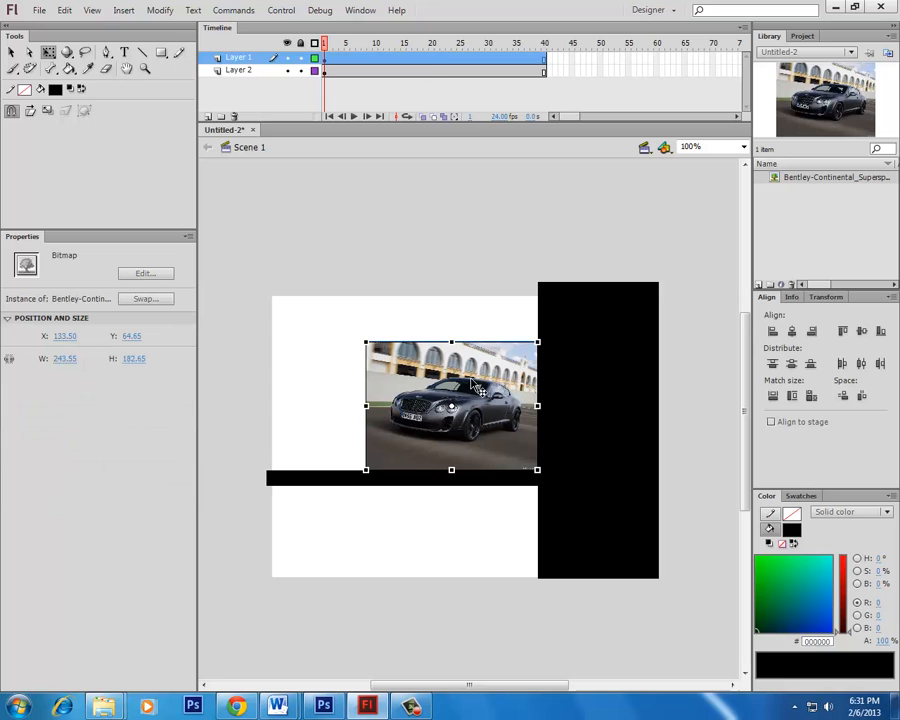
pyautogui.rightClick(441, 62)
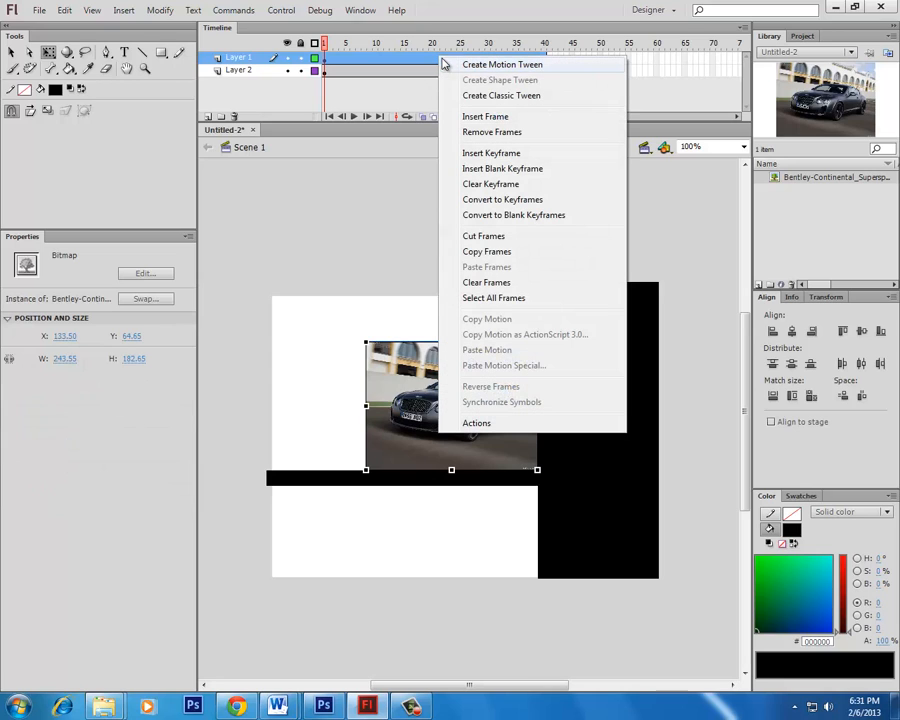
pyautogui.click(546, 68)
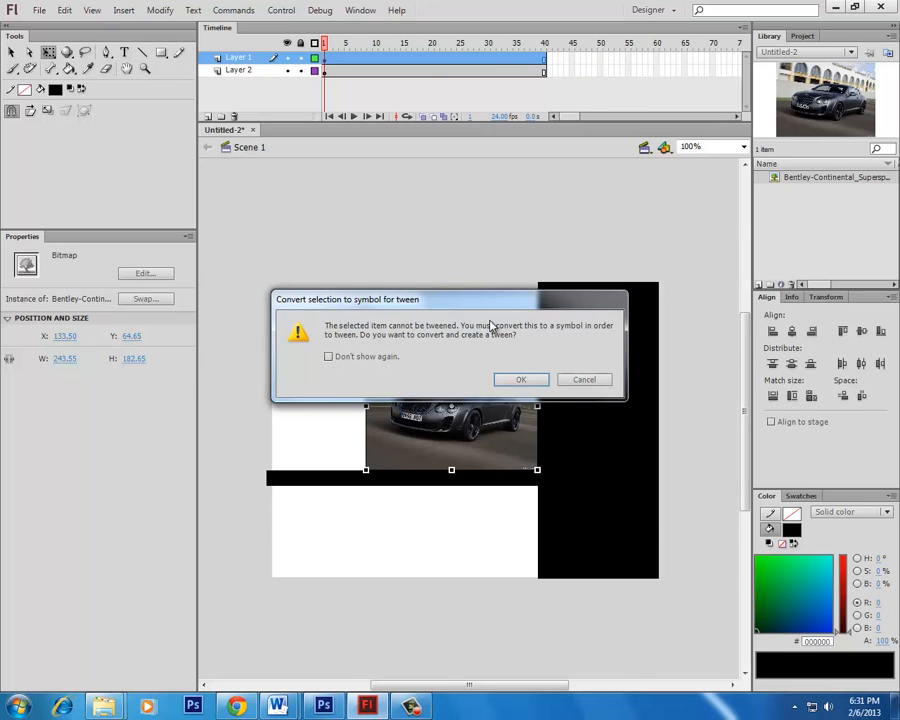
pyautogui.click(524, 384)
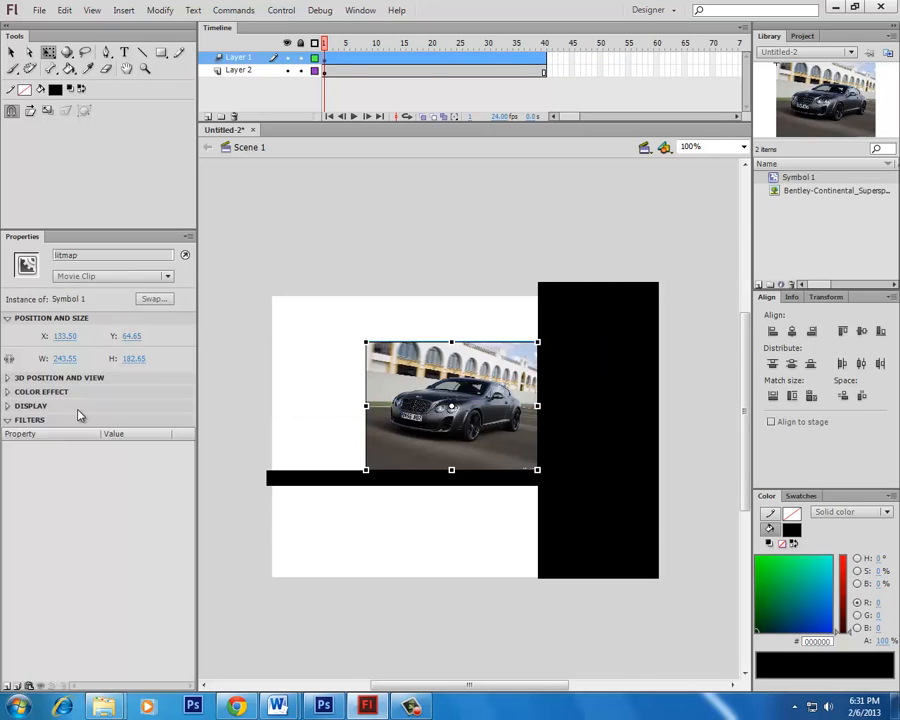
# Step: Inspect the contents of Symbol 1 from the library and return to Scene 1
pyautogui.click(793, 177)
pyautogui.click(434, 506)
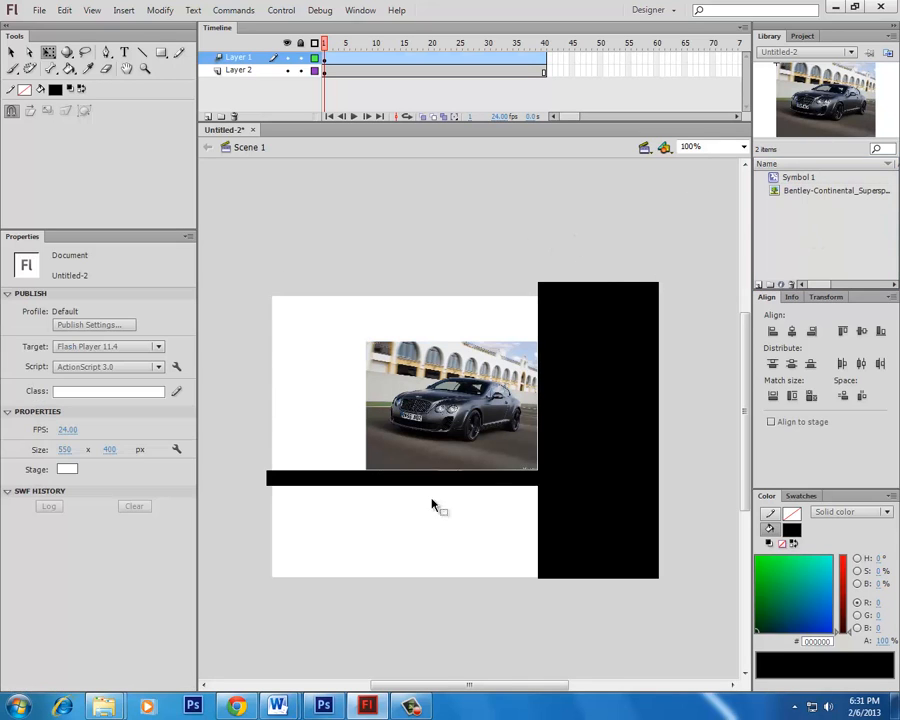
pyautogui.click(526, 431)
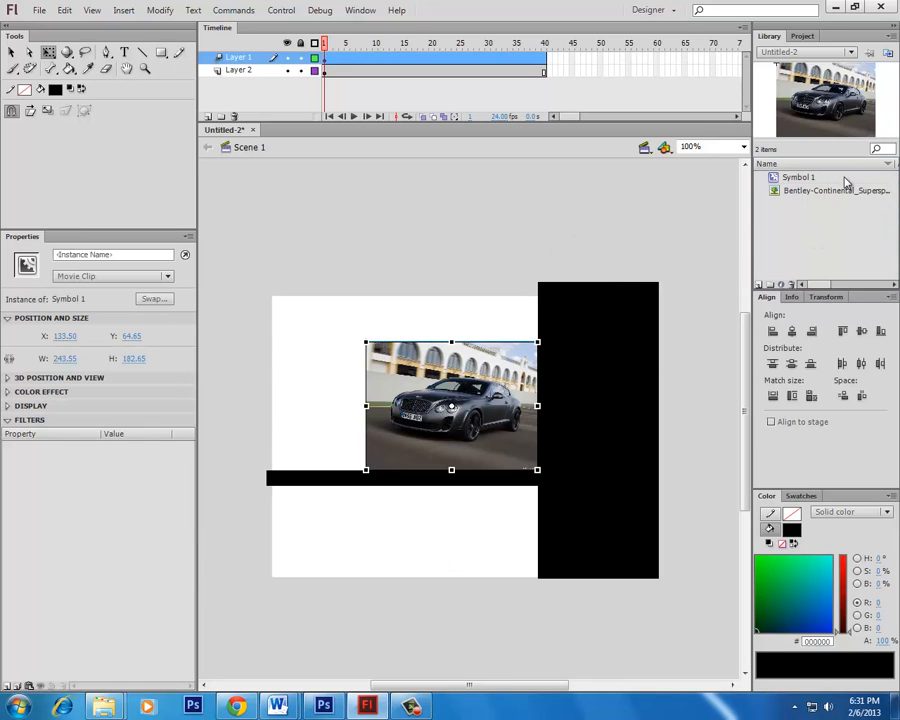
pyautogui.doubleClick(775, 179)
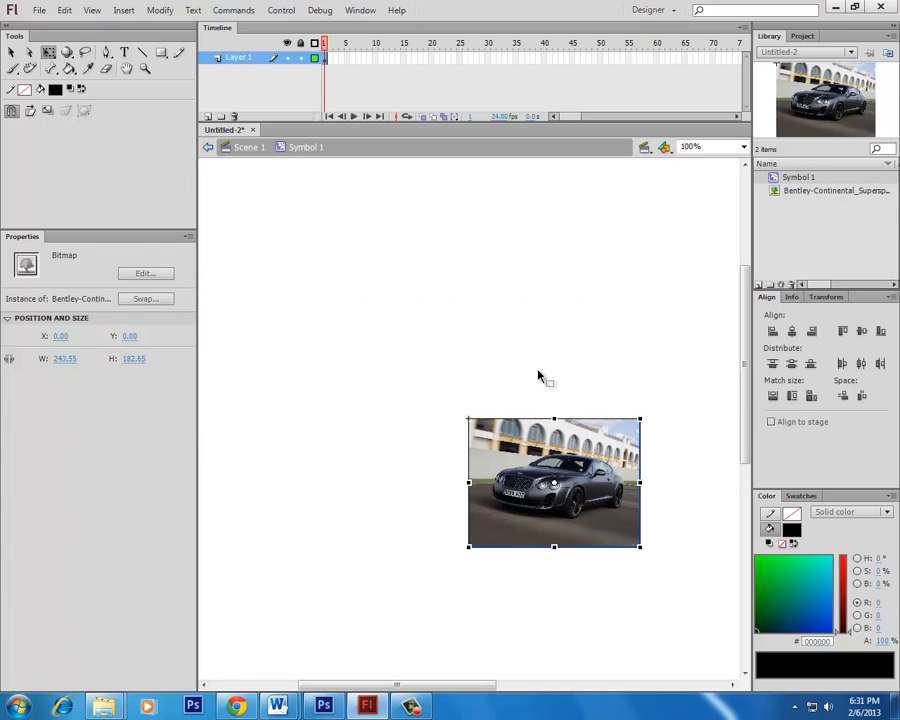
pyautogui.click(252, 149)
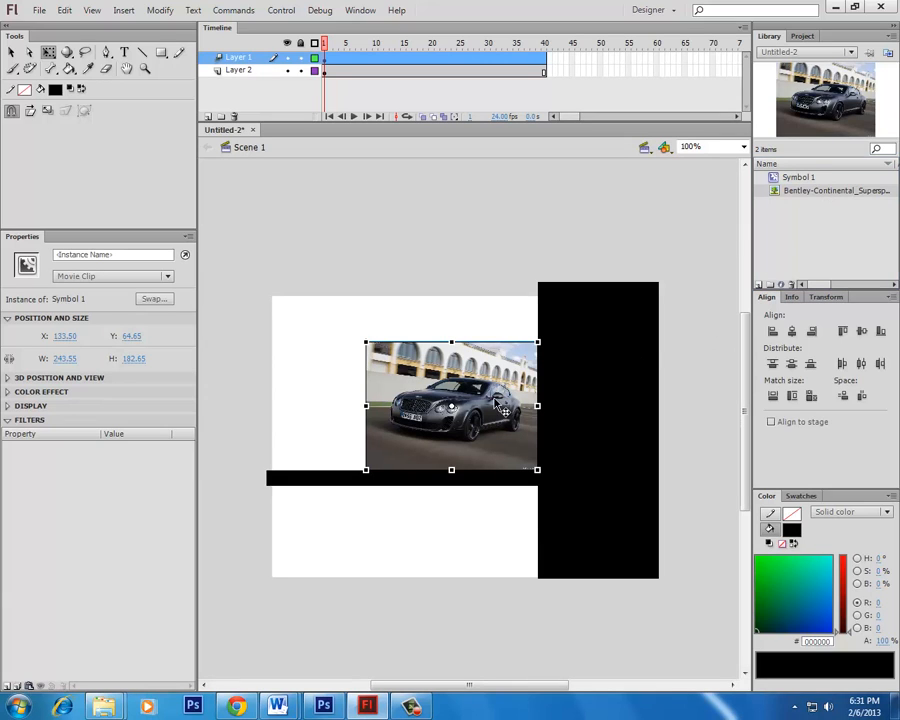
pyautogui.click(799, 166)
pyautogui.click(803, 194)
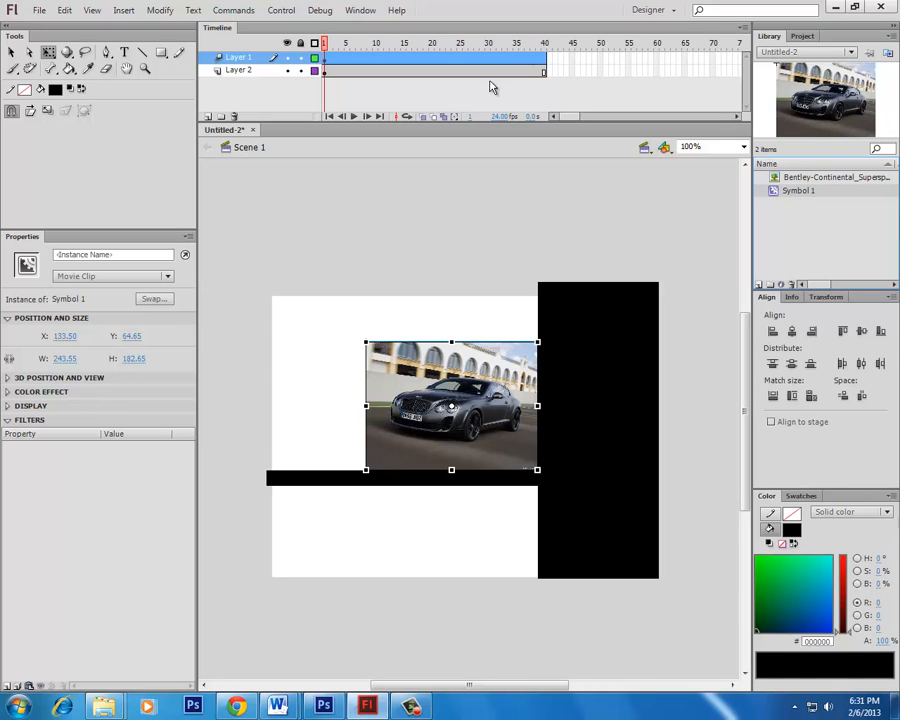
# Step: At frame 40, move the car horizontally to the stage's left edge and scrub through the timeline to preview the motion
pyautogui.click(542, 42)
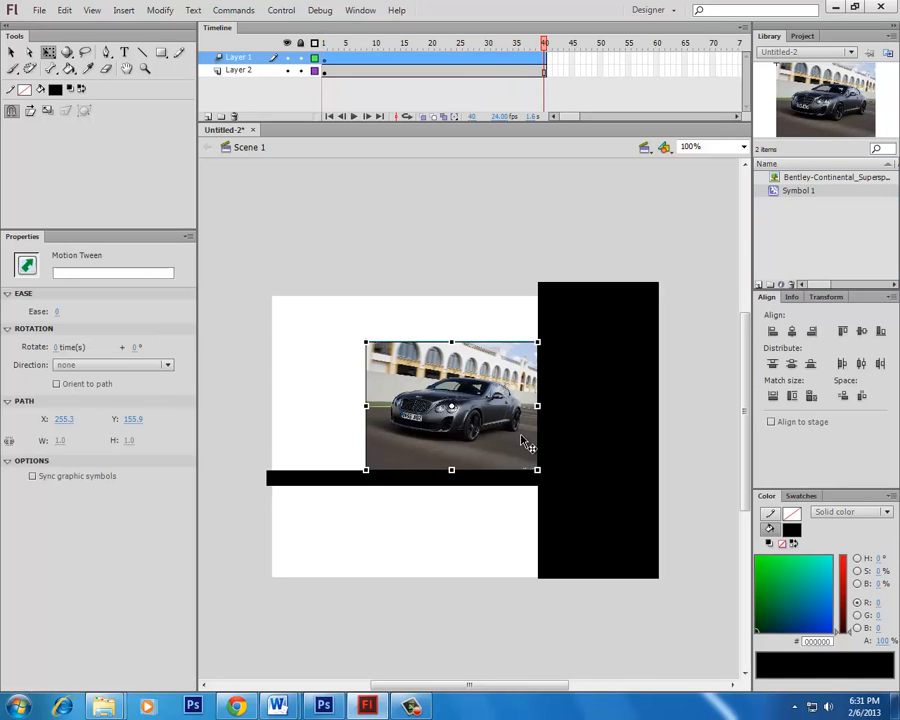
pyautogui.moveTo(522, 443); pyautogui.dragTo(428, 443)
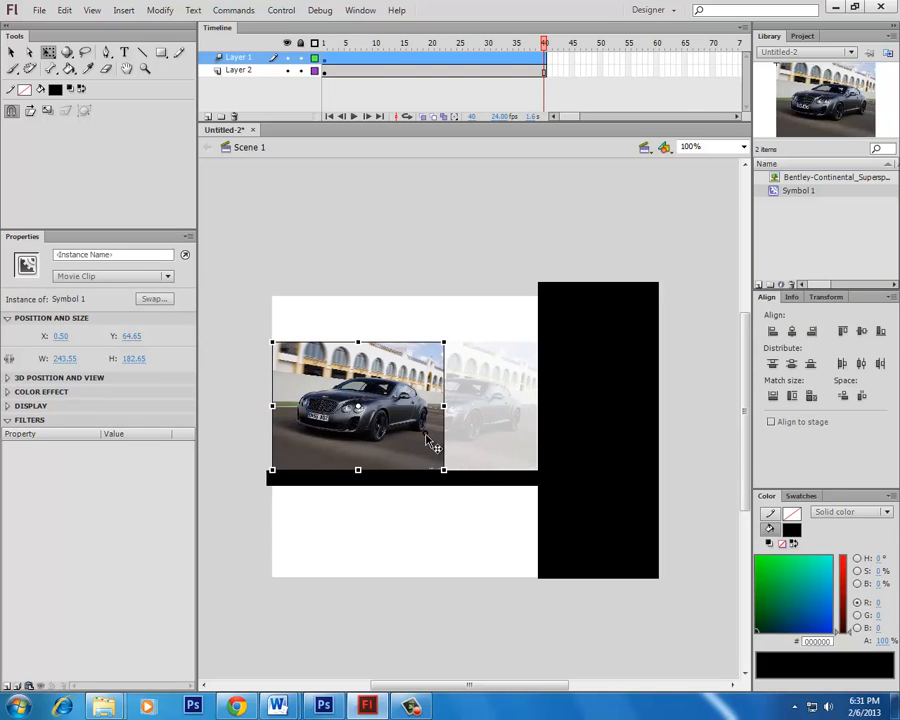
pyautogui.click(435, 42)
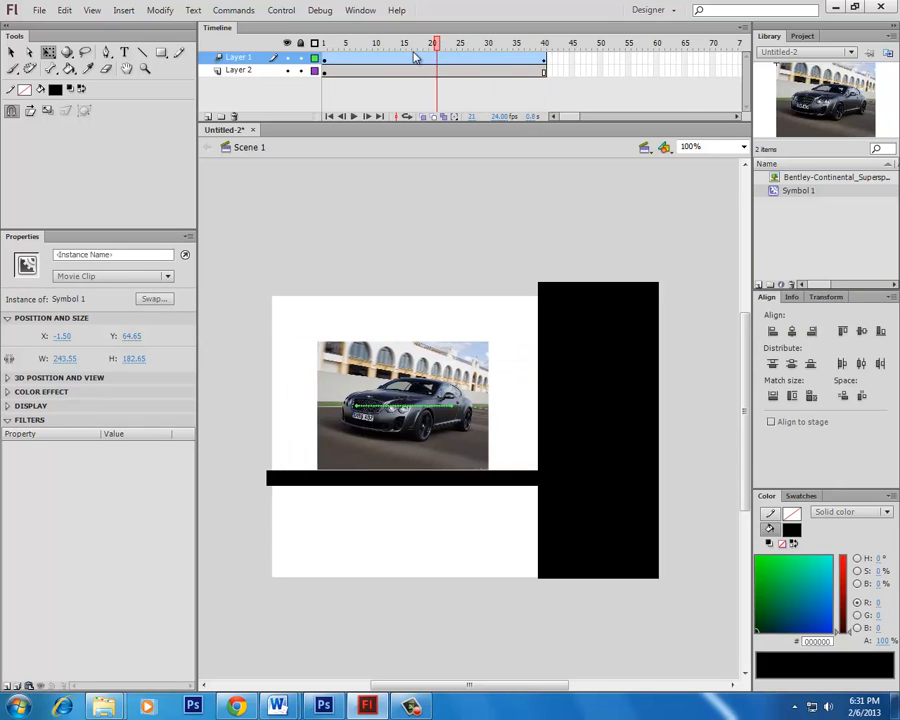
pyautogui.moveTo(417, 57); pyautogui.dragTo(662, 114)
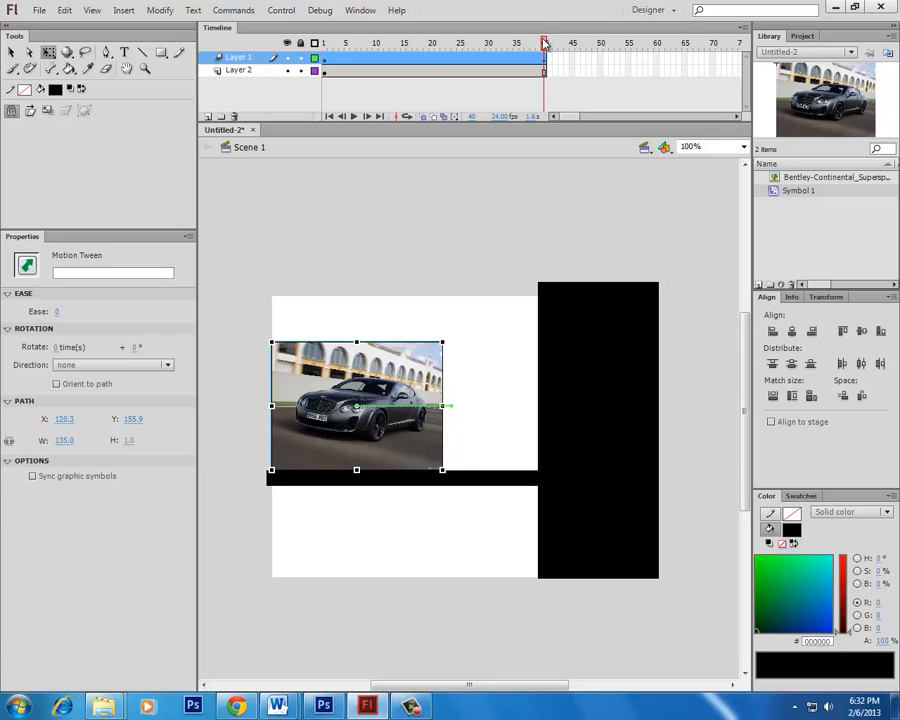
pyautogui.moveTo(544, 44); pyautogui.dragTo(560, 80)
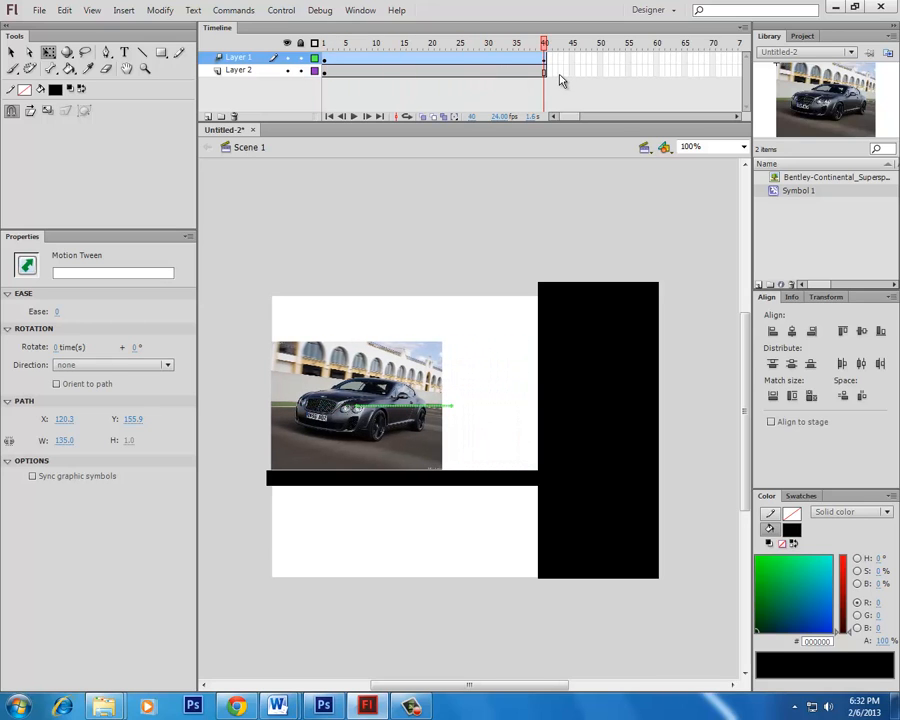
# Step: At frame 40, flip the car horizontally at a width of about 241 px and scrub through the tween
pyautogui.click(290, 405)
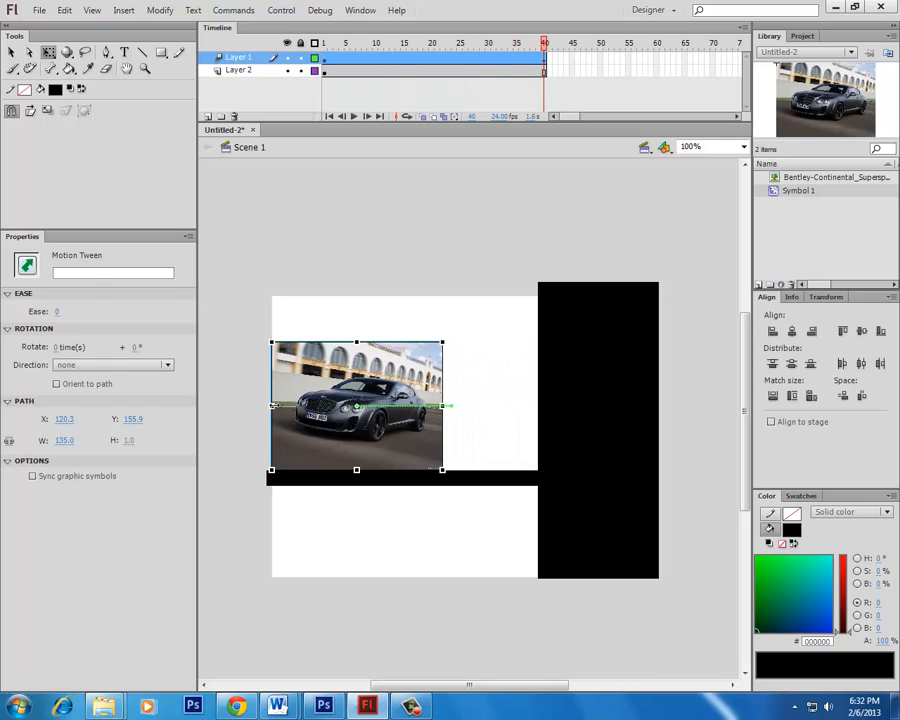
pyautogui.moveTo(272, 405); pyautogui.dragTo(378, 405)
pyautogui.moveTo(418, 405); pyautogui.dragTo(445, 406)
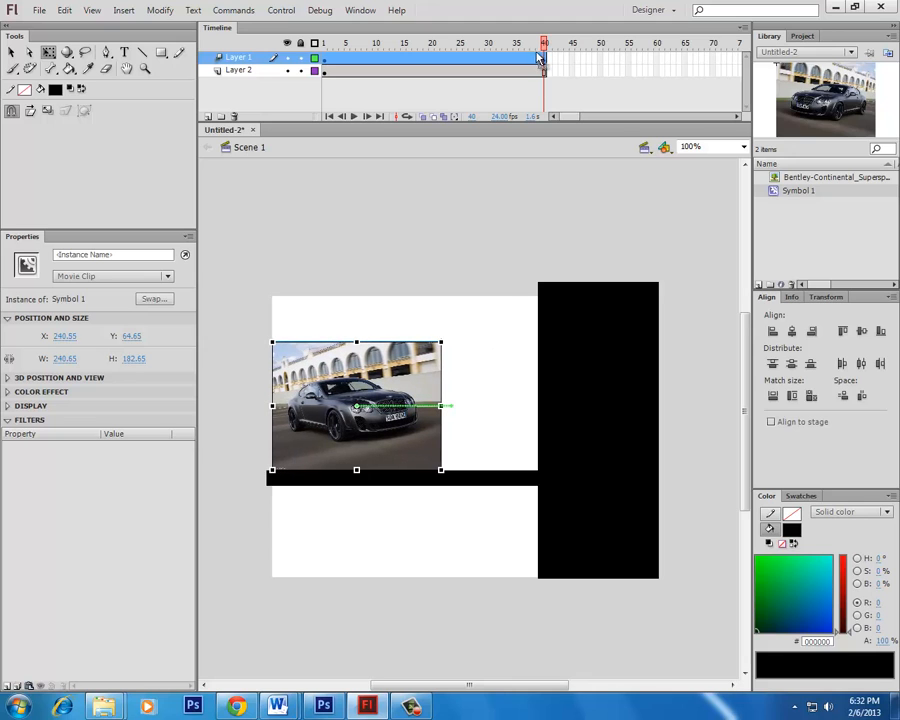
pyautogui.moveTo(543, 44); pyautogui.dragTo(566, 105)
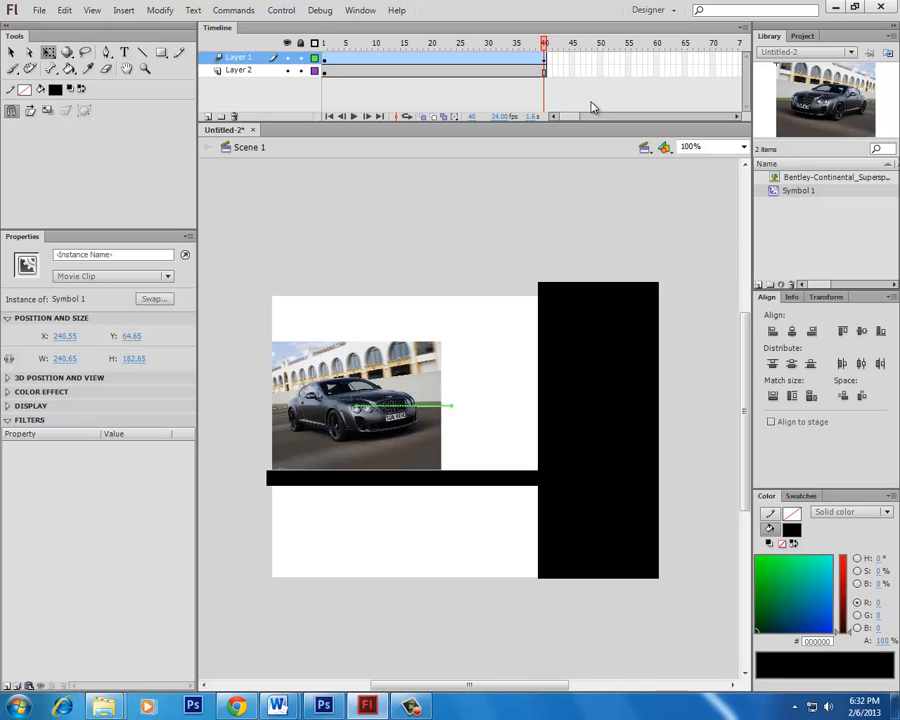
pyautogui.moveTo(592, 104); pyautogui.dragTo(204, 95)
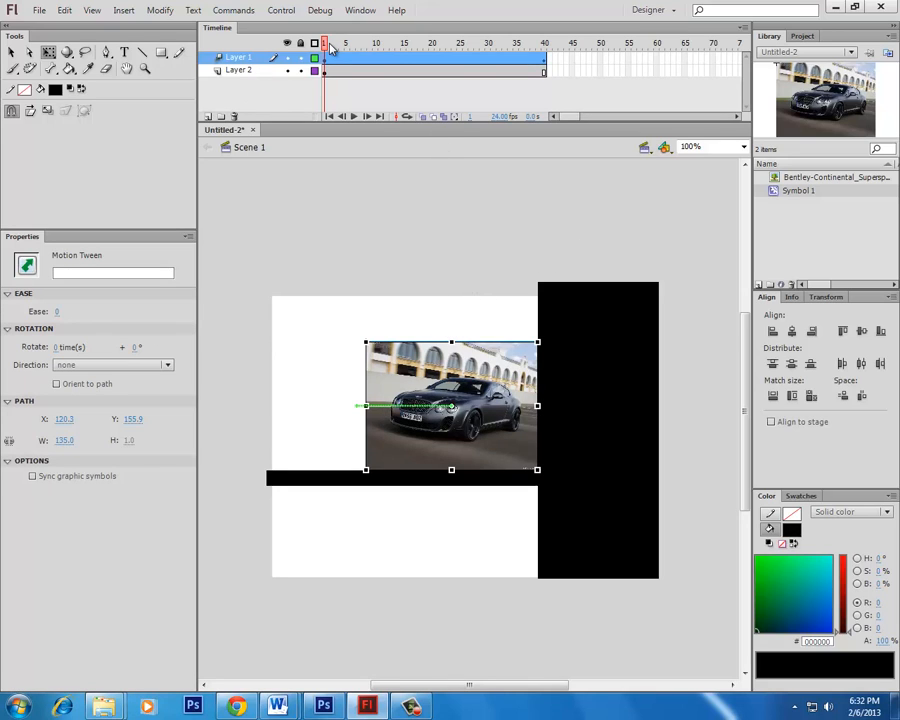
# Step: At frame 21, stretch the narrow car image vertically to a height of about 225 px
pyautogui.moveTo(331, 47); pyautogui.dragTo(440, 92)
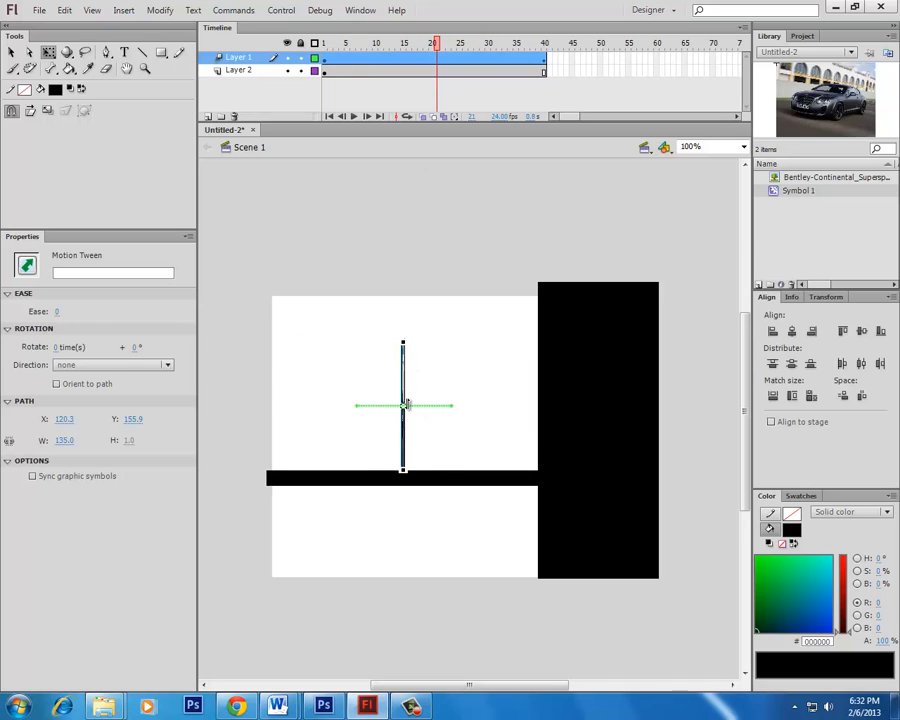
pyautogui.click(404, 344)
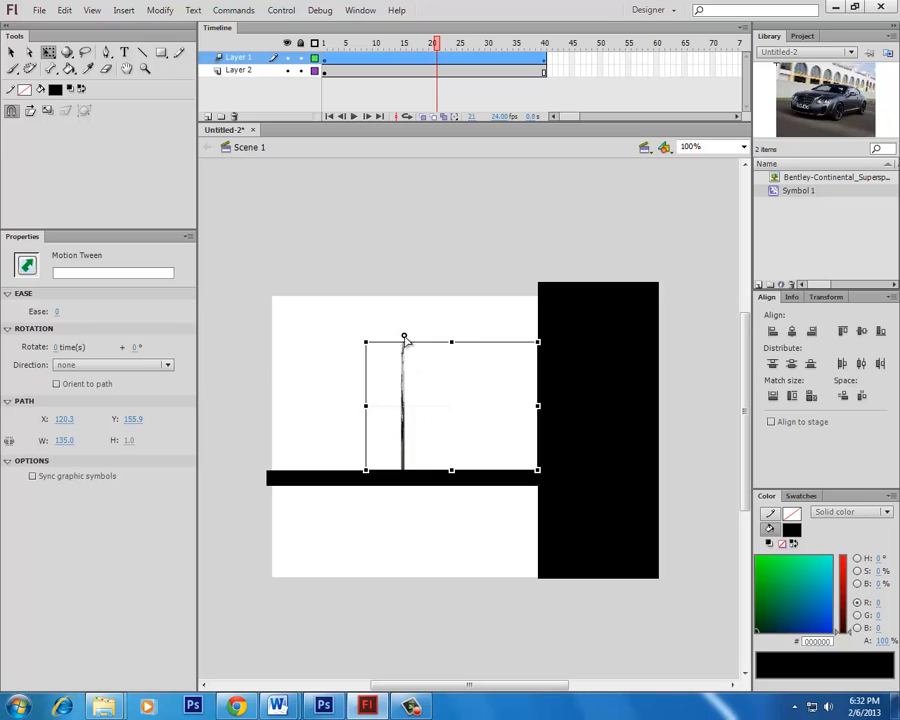
pyautogui.click(410, 347)
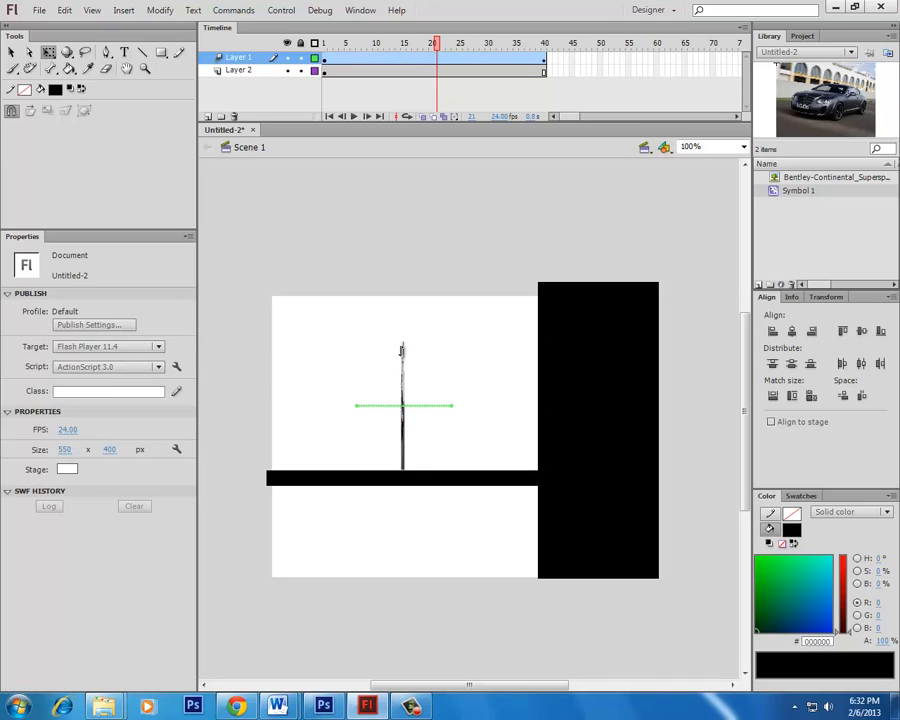
pyautogui.click(401, 350)
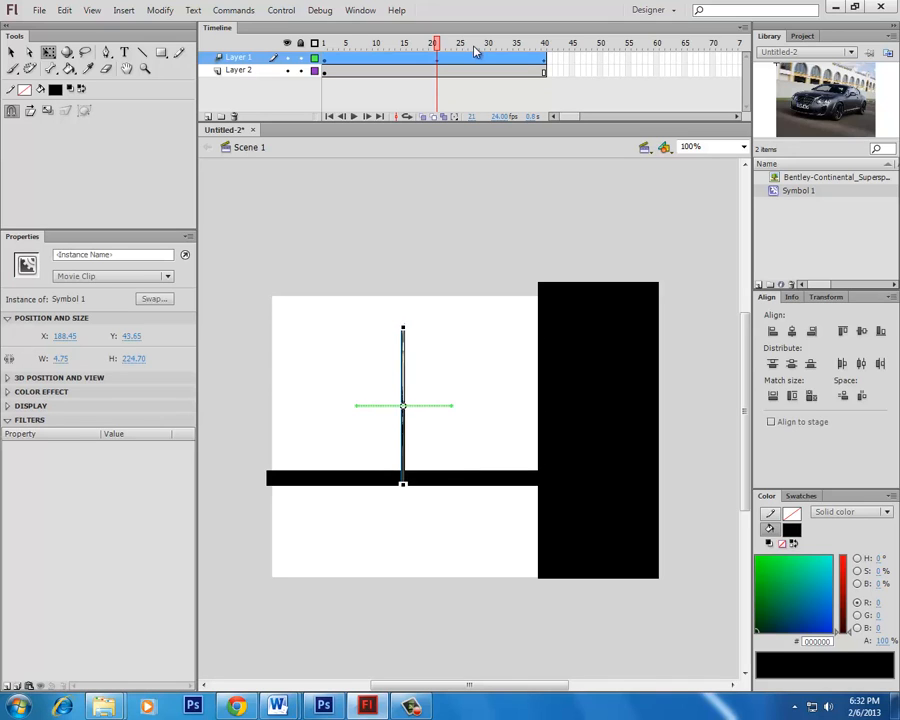
# Step: At frame 40, reduce the car image's height to about 189 px and preview the tween
pyautogui.moveTo(476, 52); pyautogui.dragTo(585, 139)
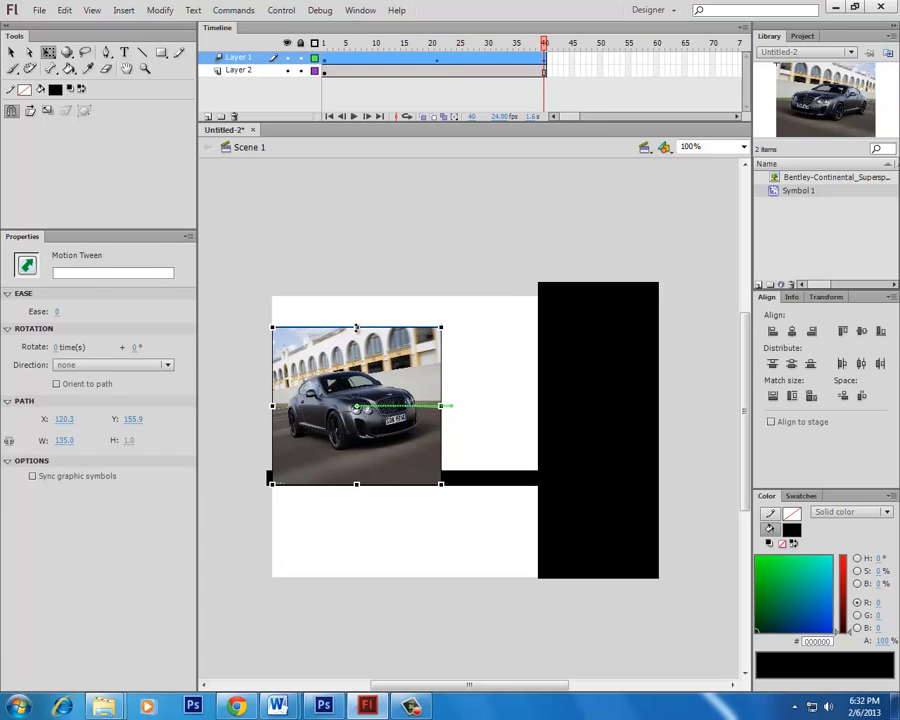
pyautogui.moveTo(356, 328); pyautogui.dragTo(356, 341)
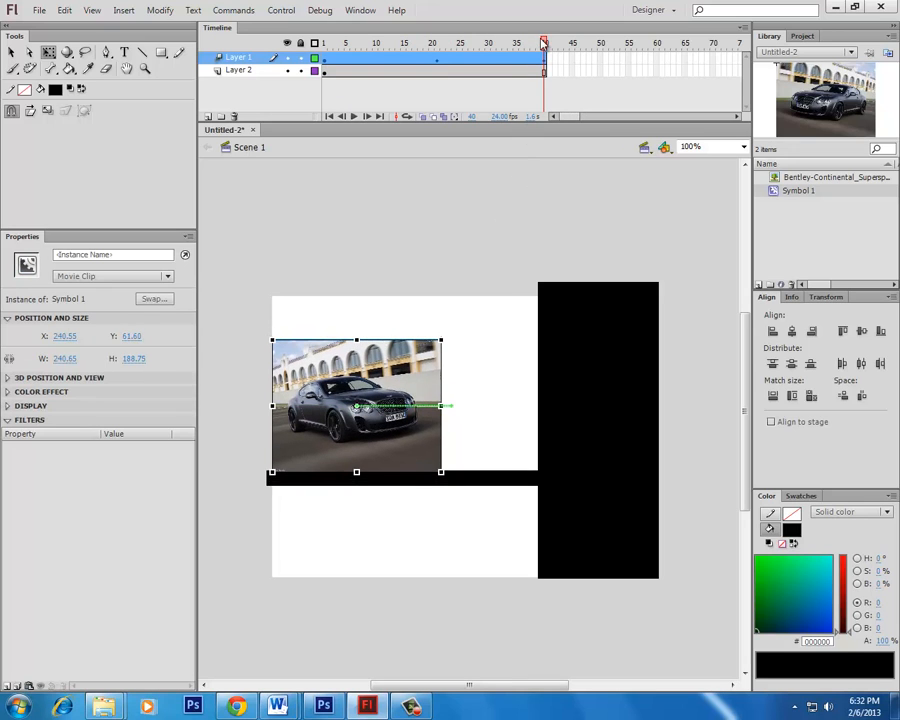
pyautogui.moveTo(544, 44); pyautogui.dragTo(633, 90)
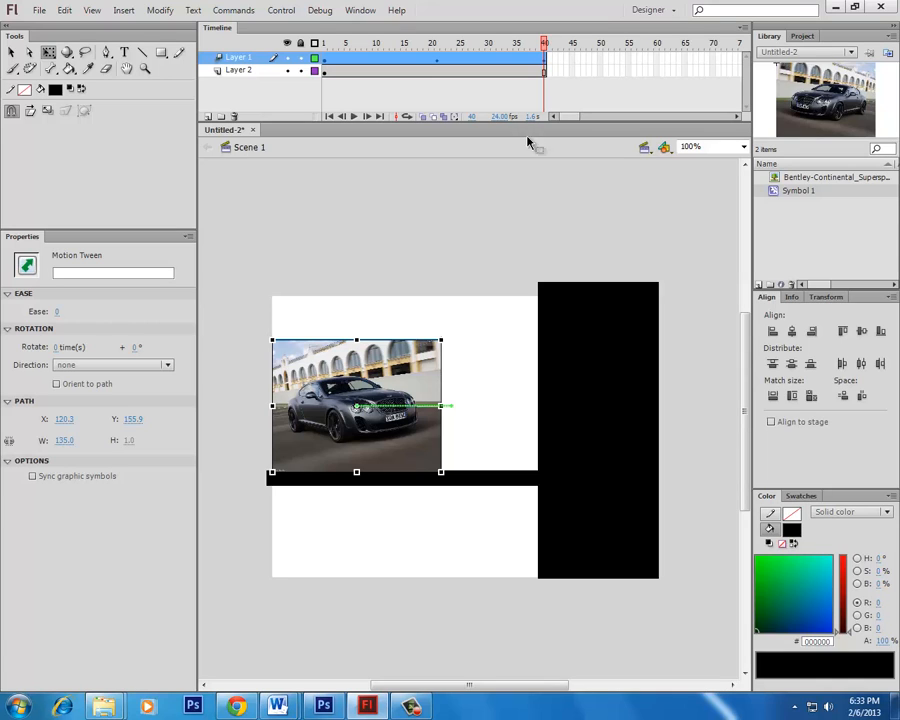
# Step: Zoom in to 400% on the car image's lower edge where it meets the horizontal black bar
pyautogui.click(510, 366)
pyautogui.hotkey('ctrl', '=')
pyautogui.hotkey('ctrl', '=')
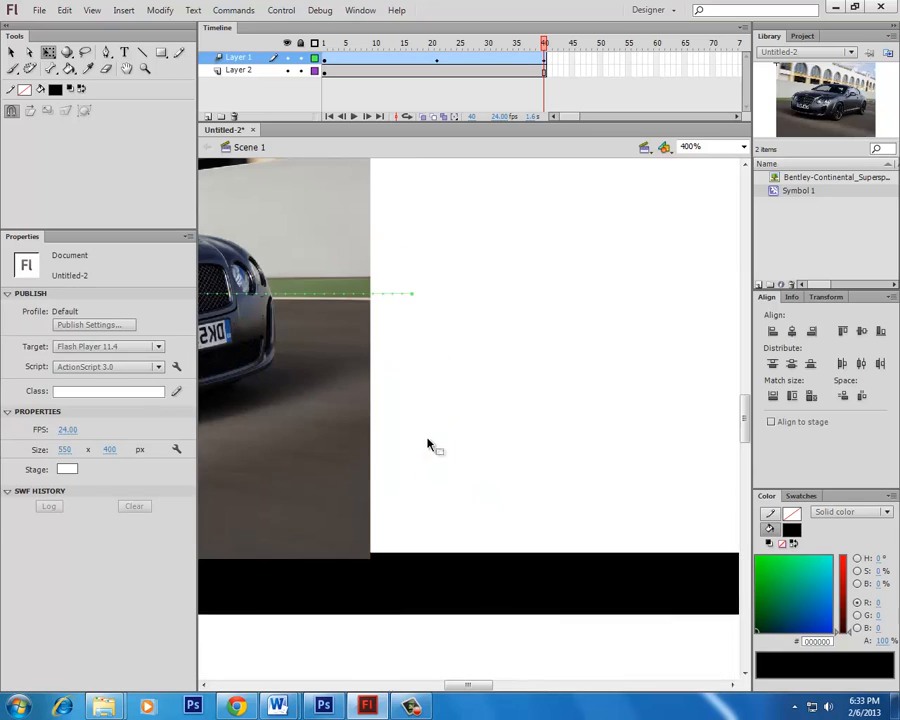